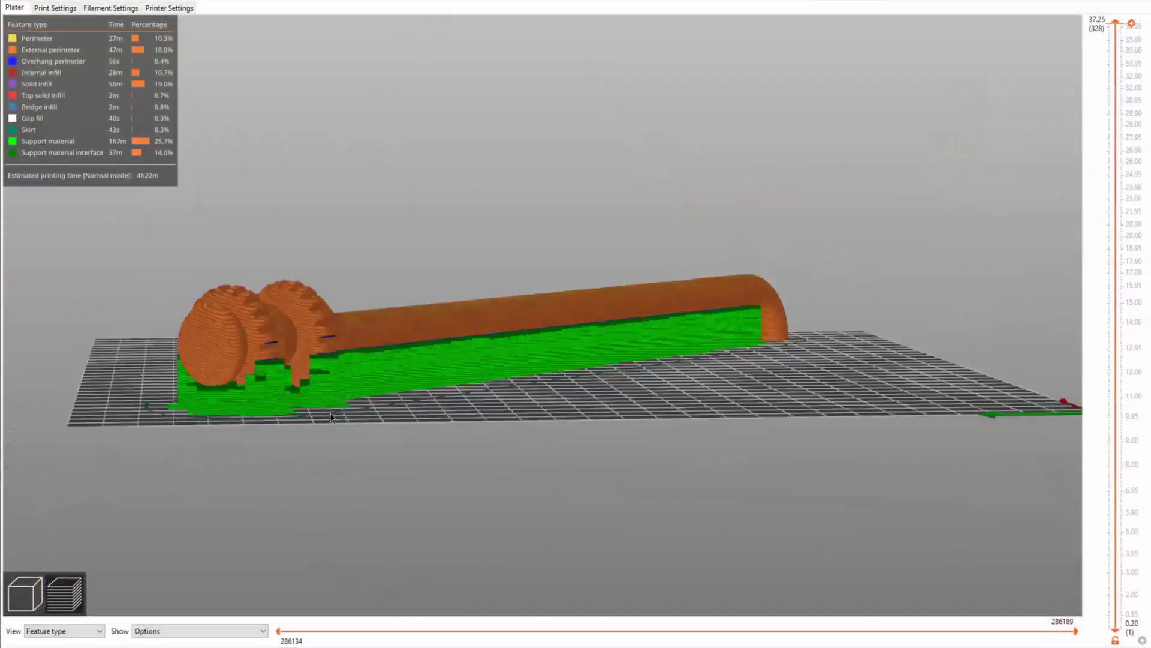
- Examine the sliced one-piece rod and its support material, lowering the visible top layer through the preview
drag(336, 360, 588, 477)
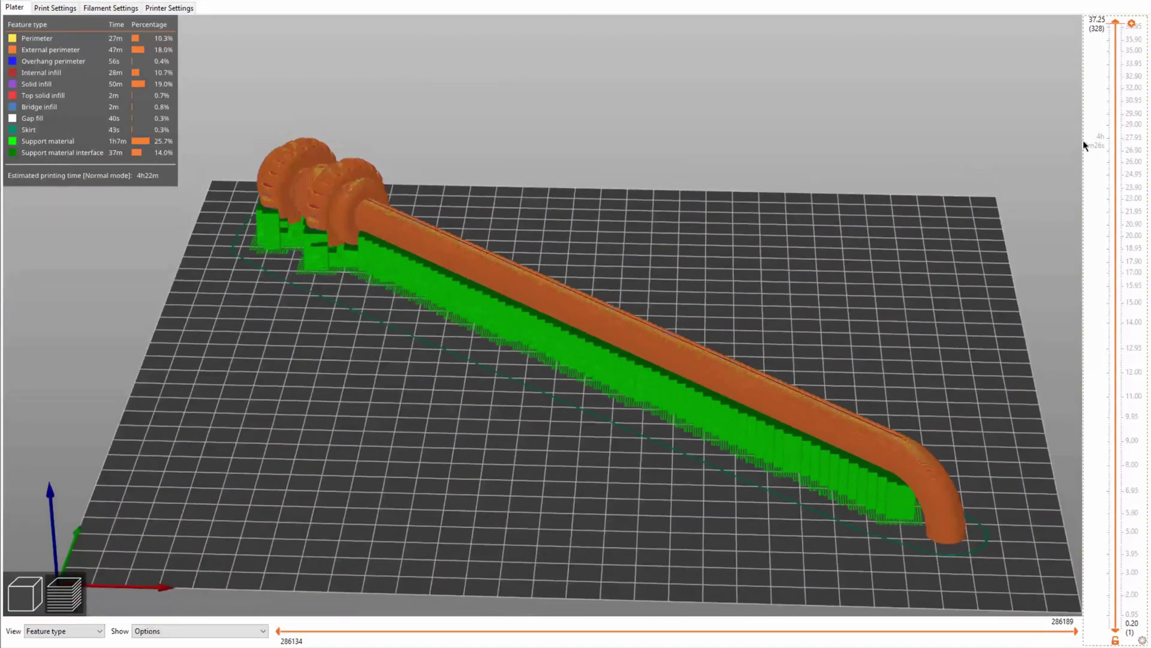
drag(1115, 74, 1115, 457)
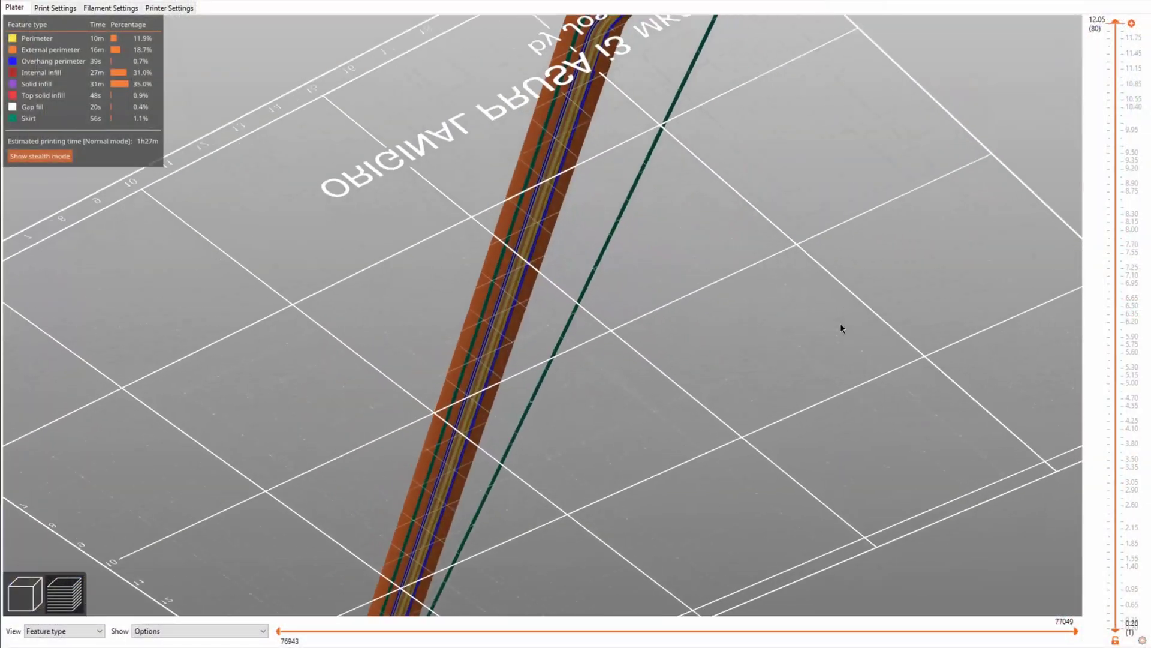
- Examine the underside of the flat-printed rod in the slice preview, comparing the versions without and with support material
scroll(839, 318, down, 10)
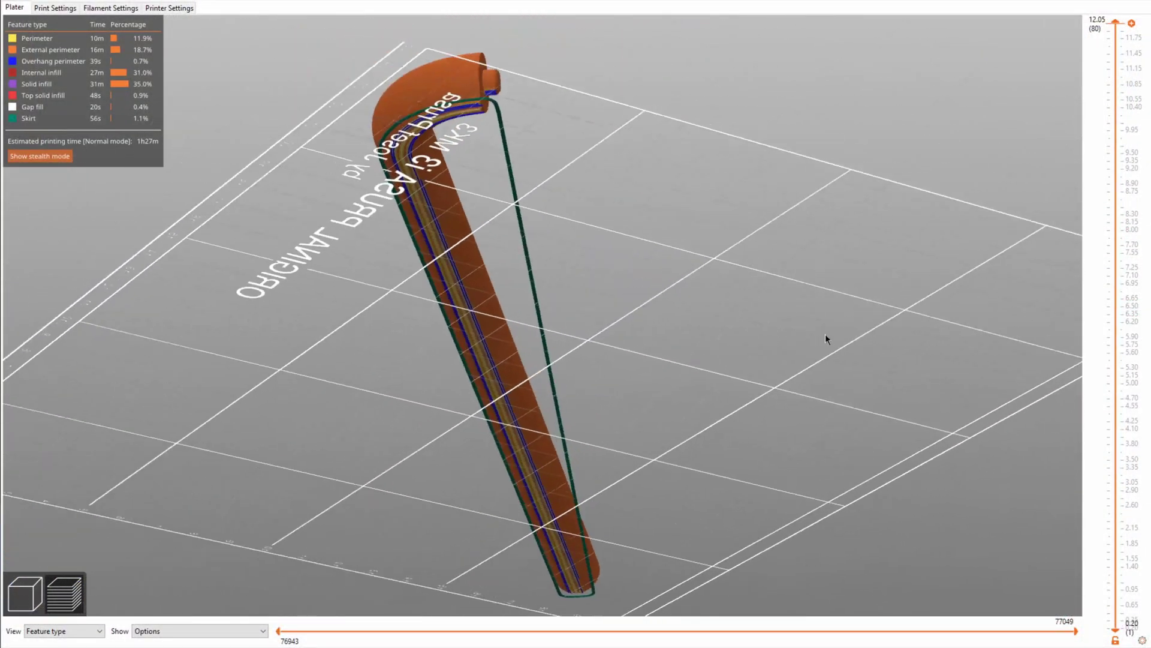
drag(825, 334, 466, 203)
scroll(433, 204, down, 3)
scroll(434, 204, up, 8)
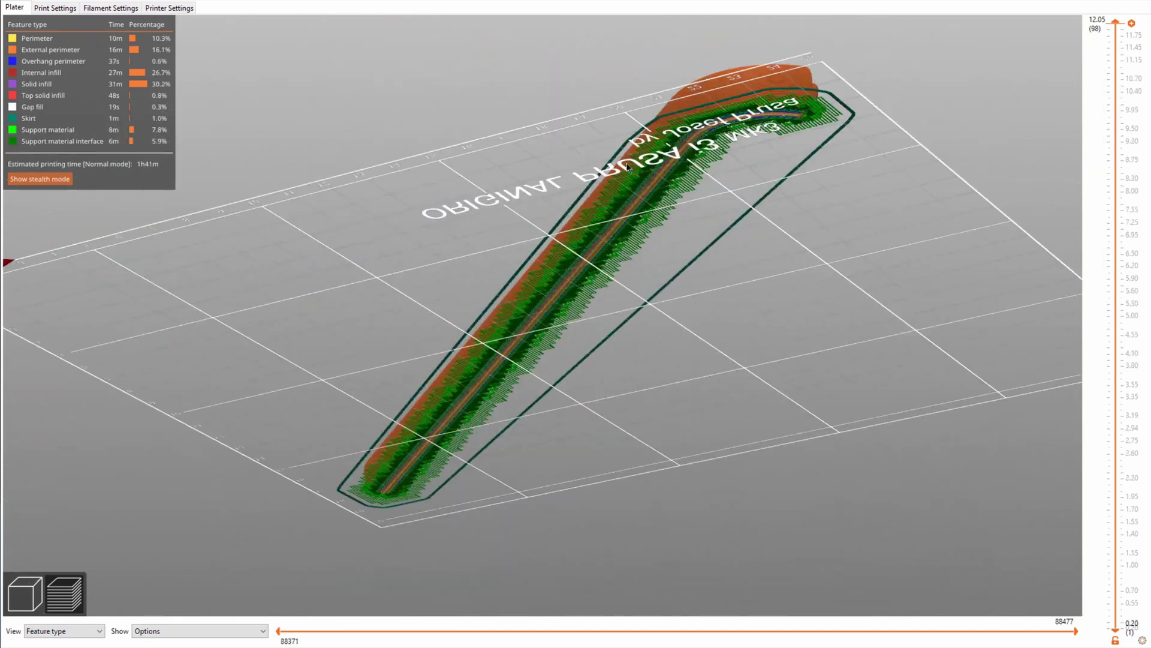
scroll(628, 168, up, 10)
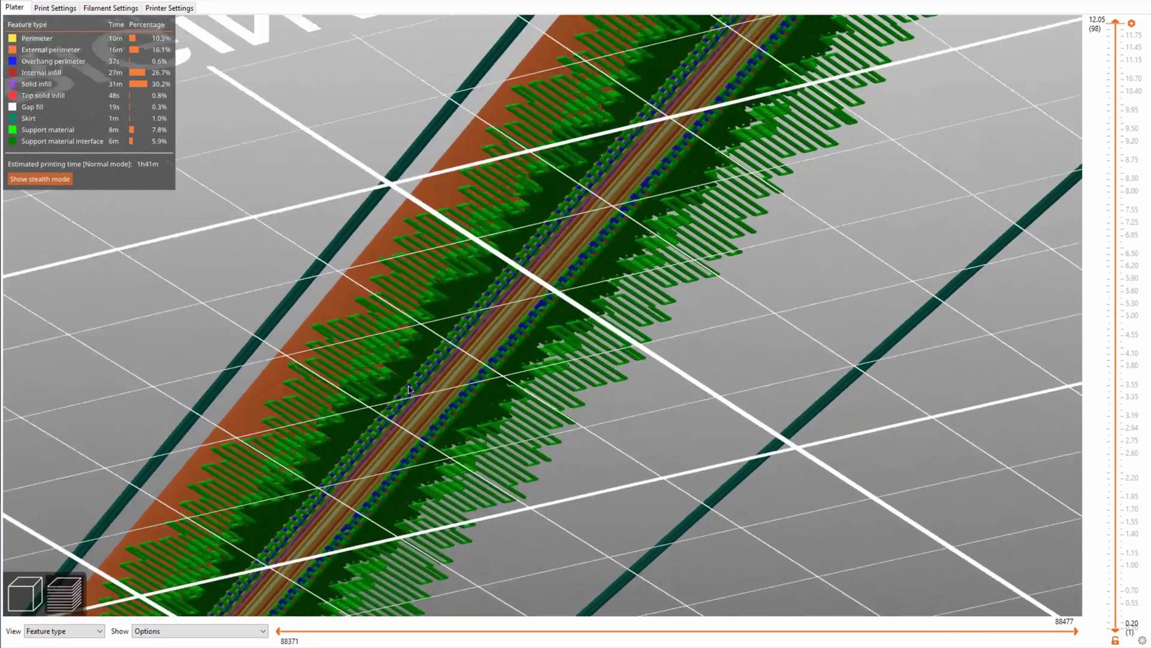
scroll(409, 389, down, 10)
key(0)
scroll(447, 243, up, 2)
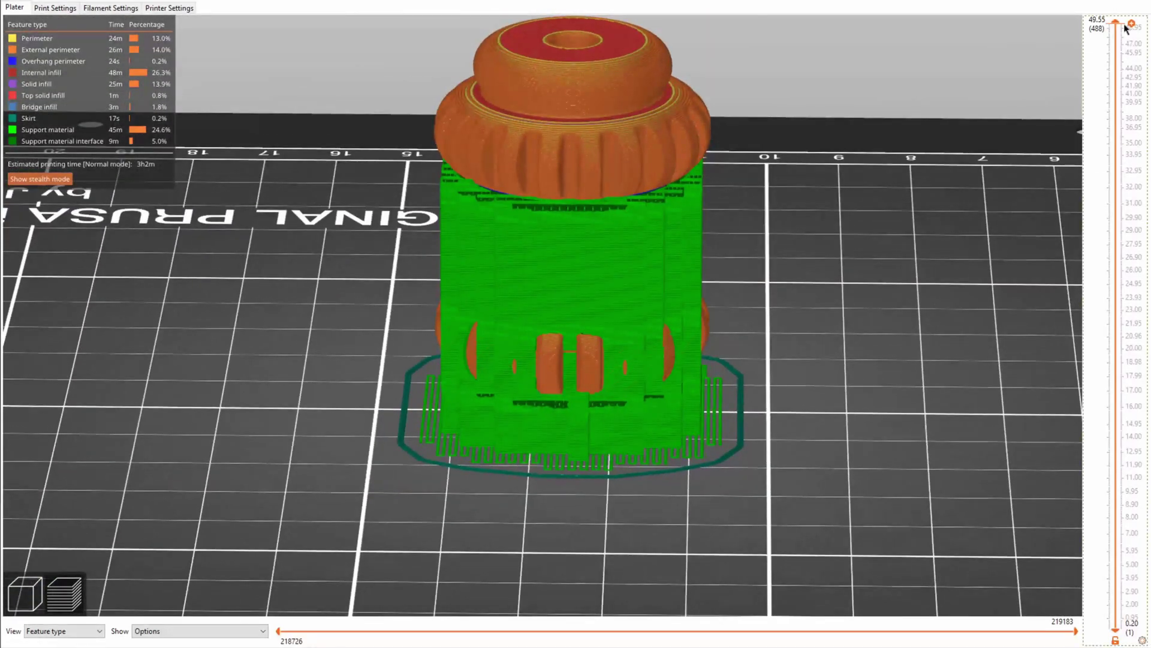
- Lower the upright middle piece's layer preview to 32.90 mm to inspect its interior and surrounding supports
scroll(1118, 34, down, 4)
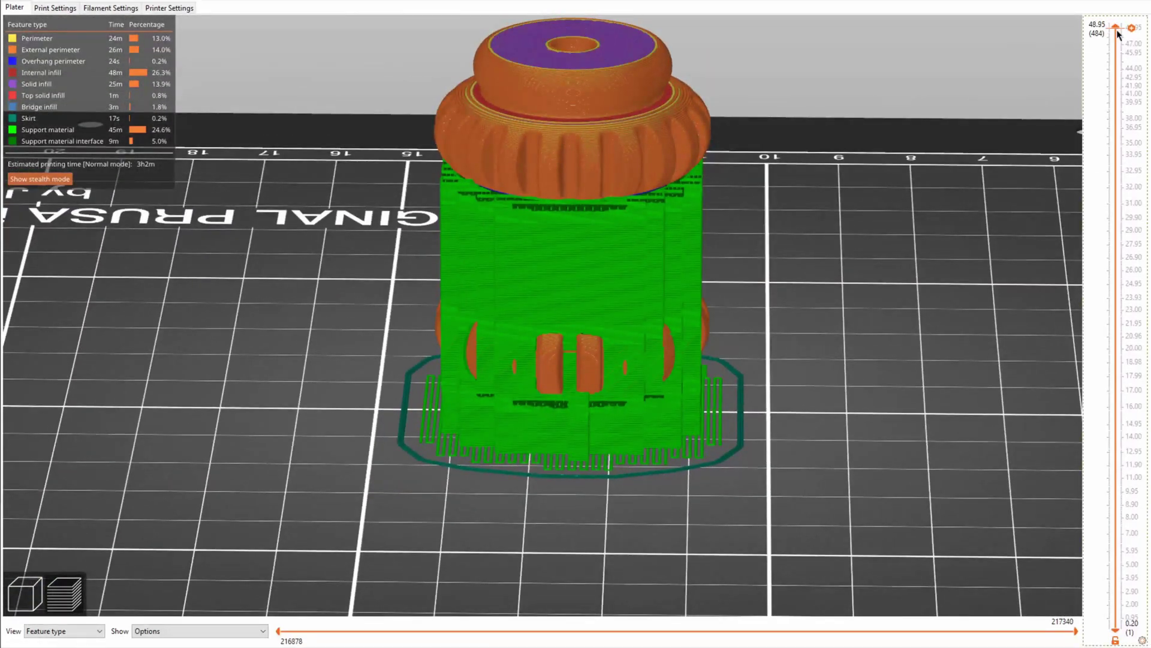
drag(1119, 35, 1112, 176)
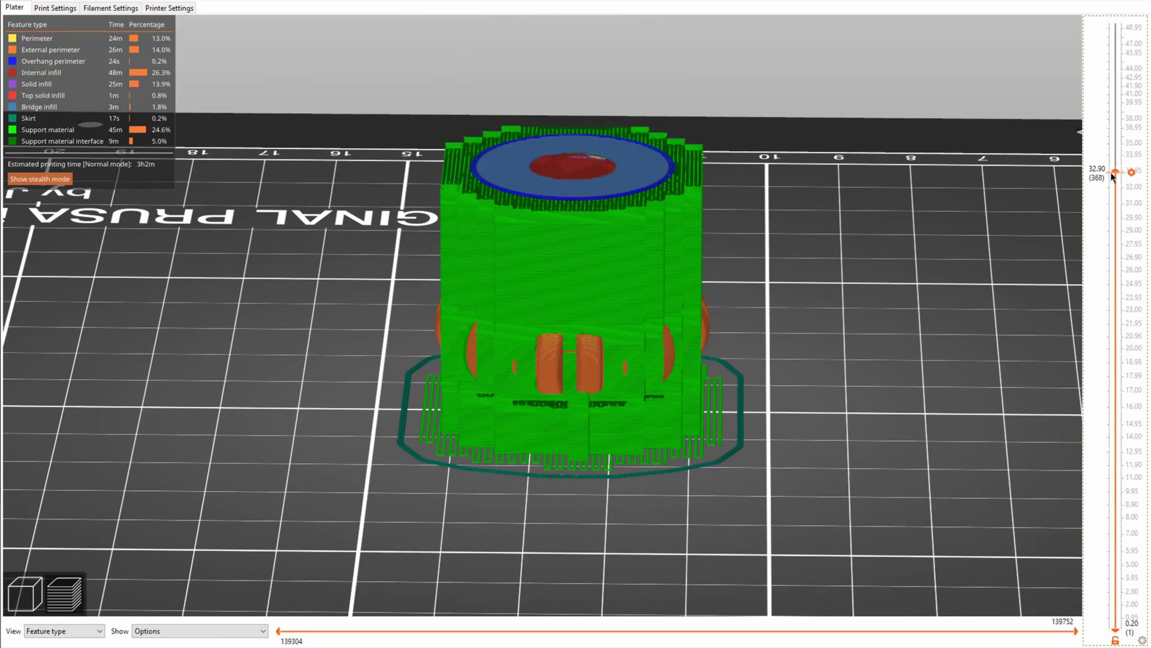
drag(1112, 175, 1009, 24)
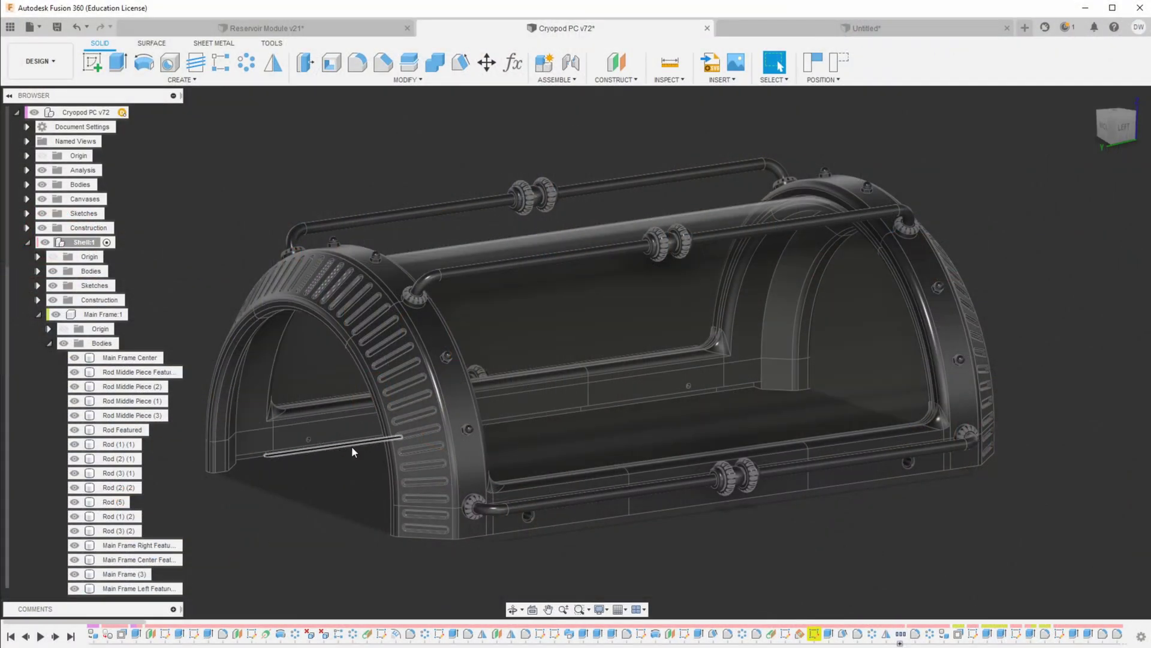
- Switch to the Cryopod PC model in Fusion 360 and examine how the main frame is divided into separate bodies
shift+middle_drag(309, 435, 375, 517)
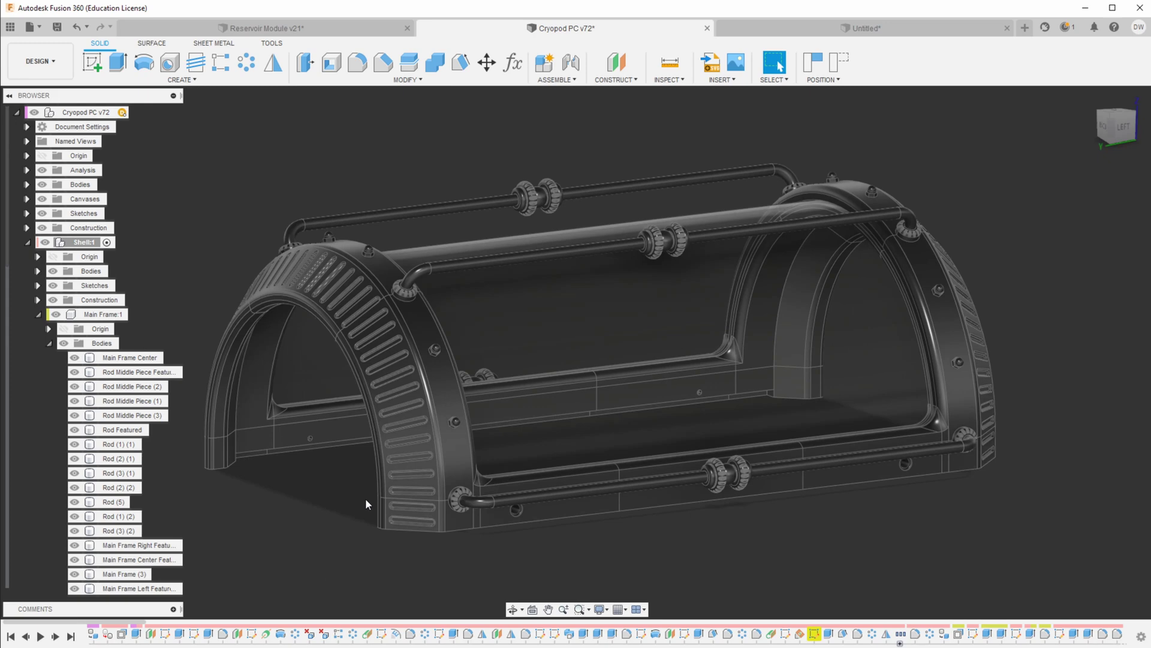
scroll(107, 413, down, 4)
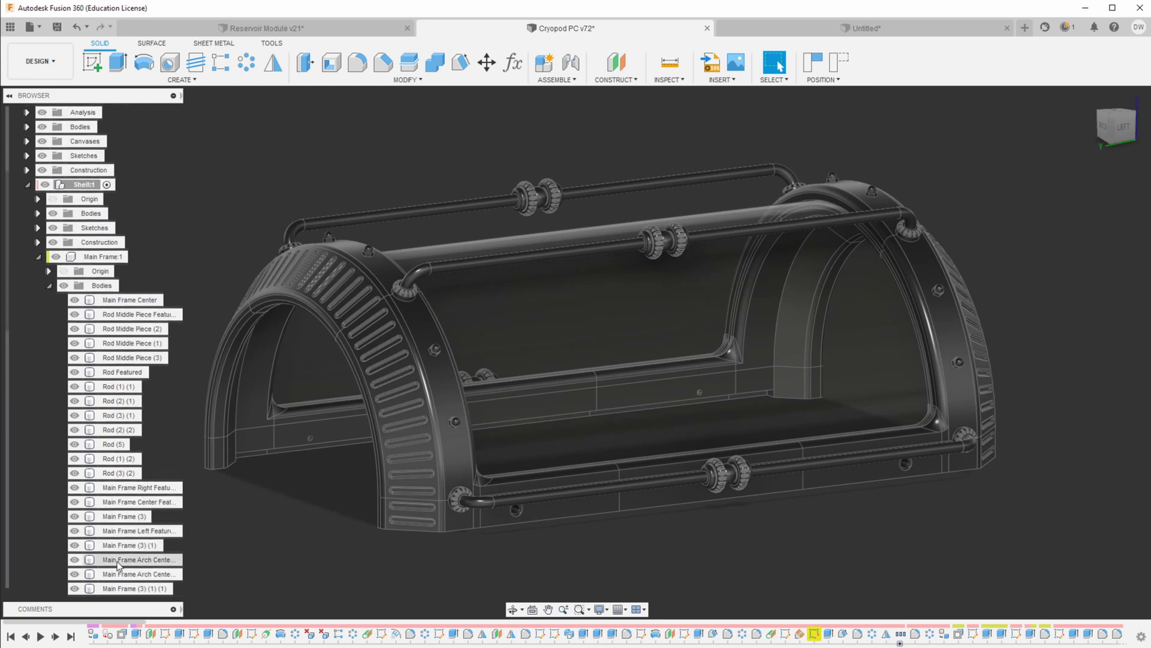
click(384, 393)
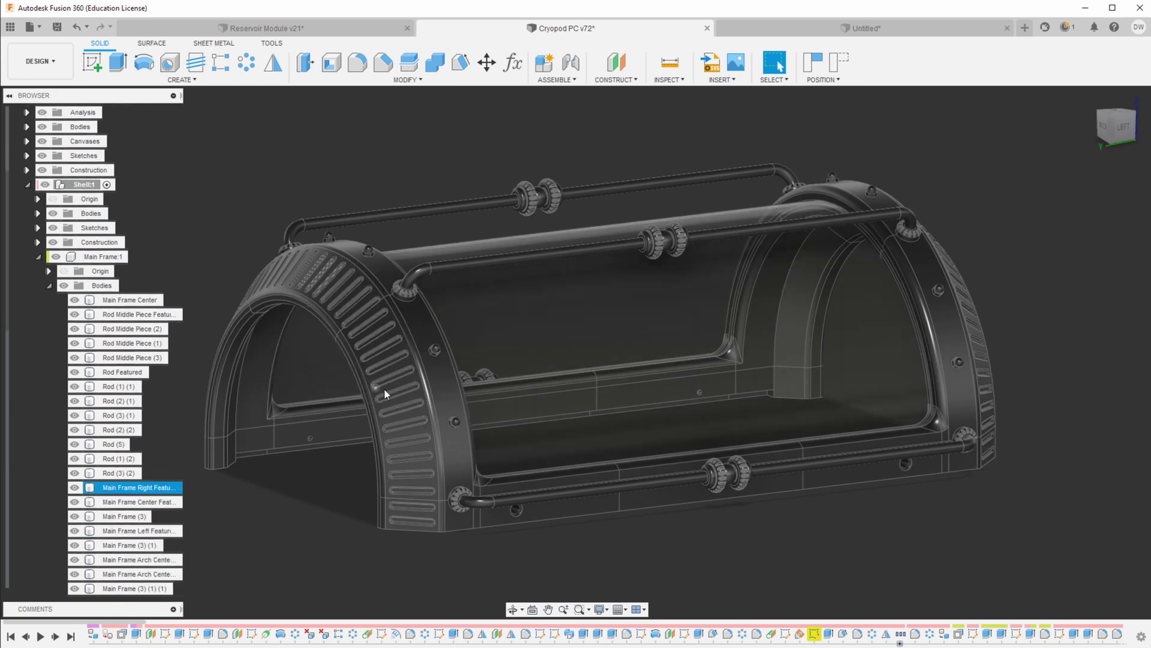
click(393, 527)
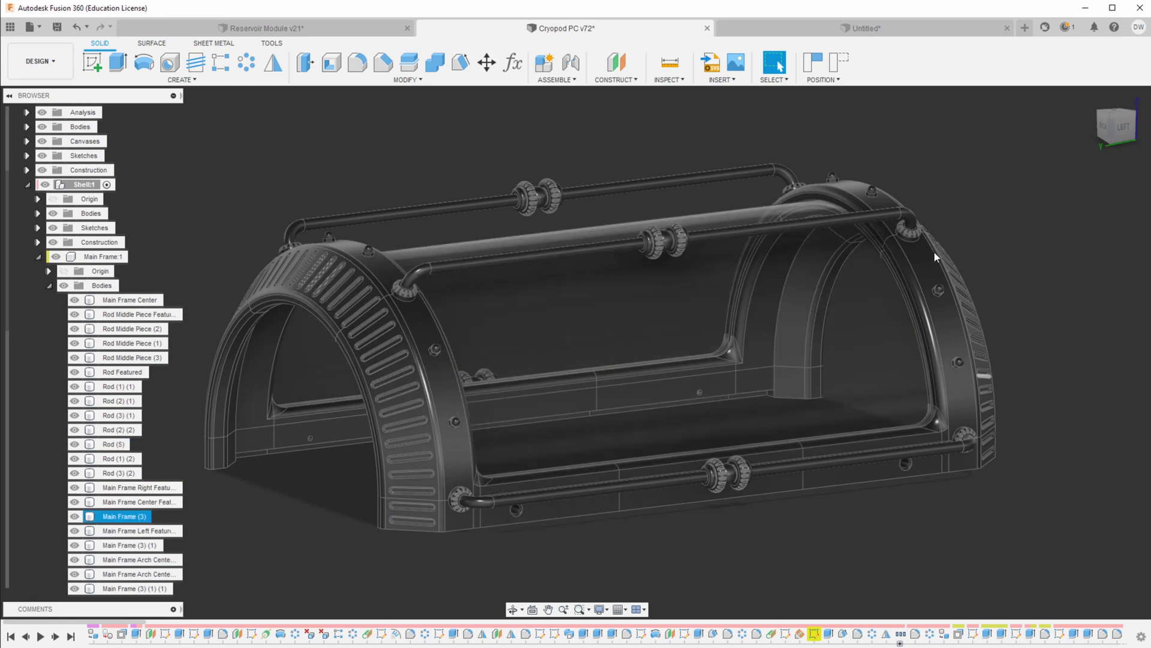
click(686, 502)
scroll(744, 499, up, 2)
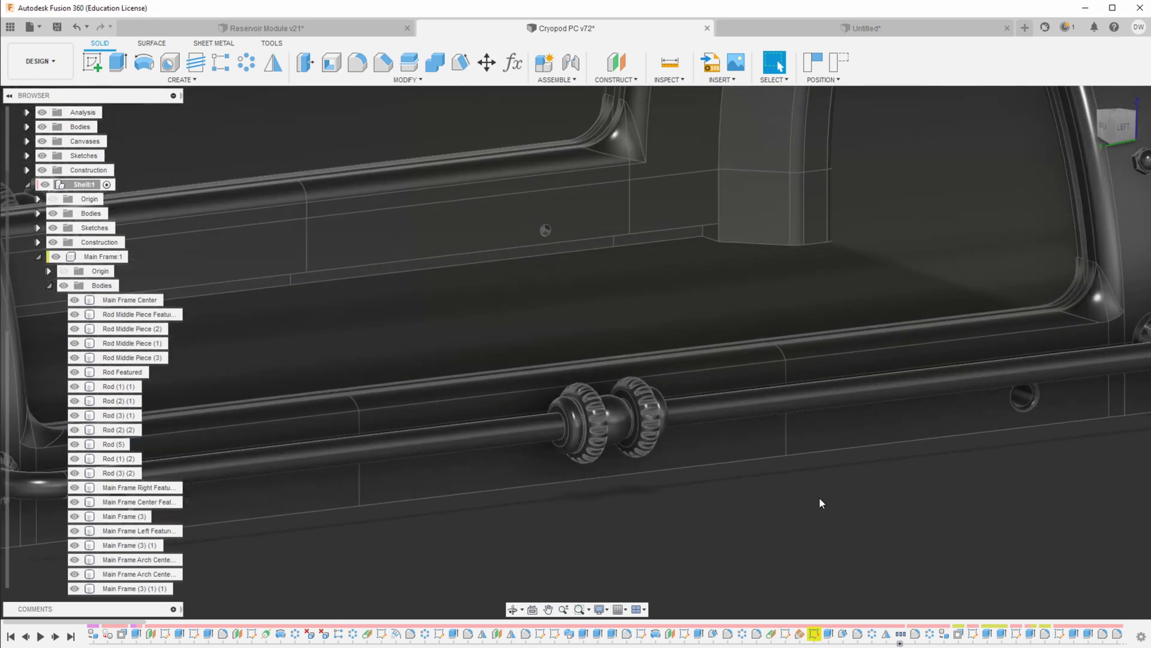
shift+middle_drag(635, 523, 675, 471)
- Hide the Rod Middle Piece Featured body on the lower front rod to expose the rod's connecting end
click(624, 432)
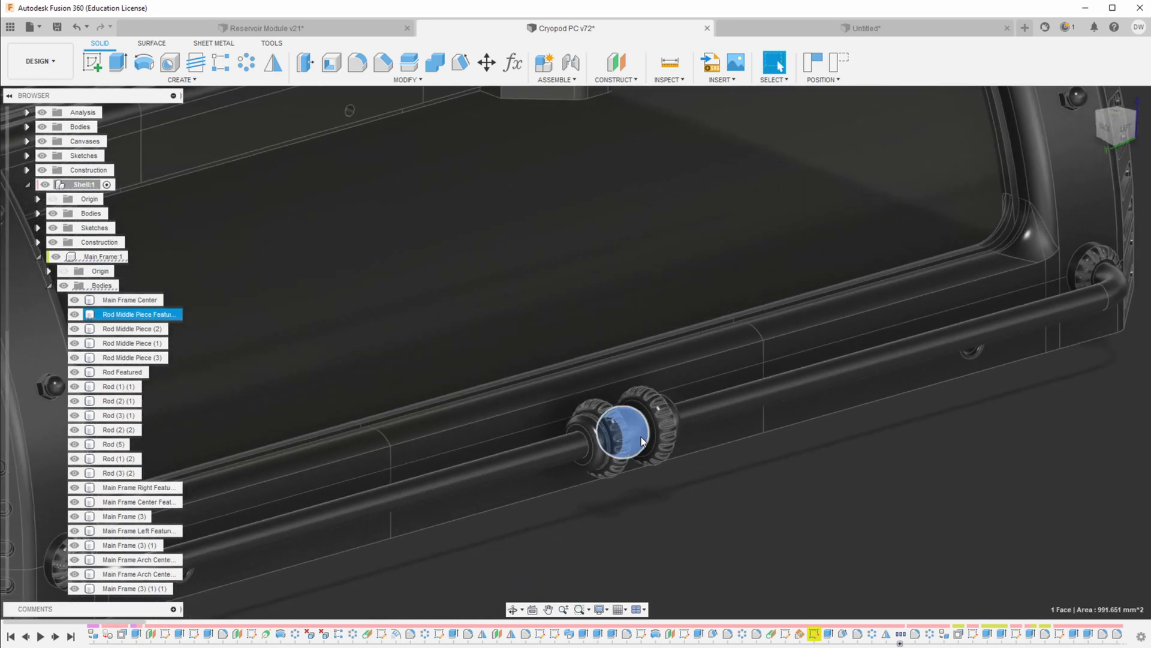
click(144, 314)
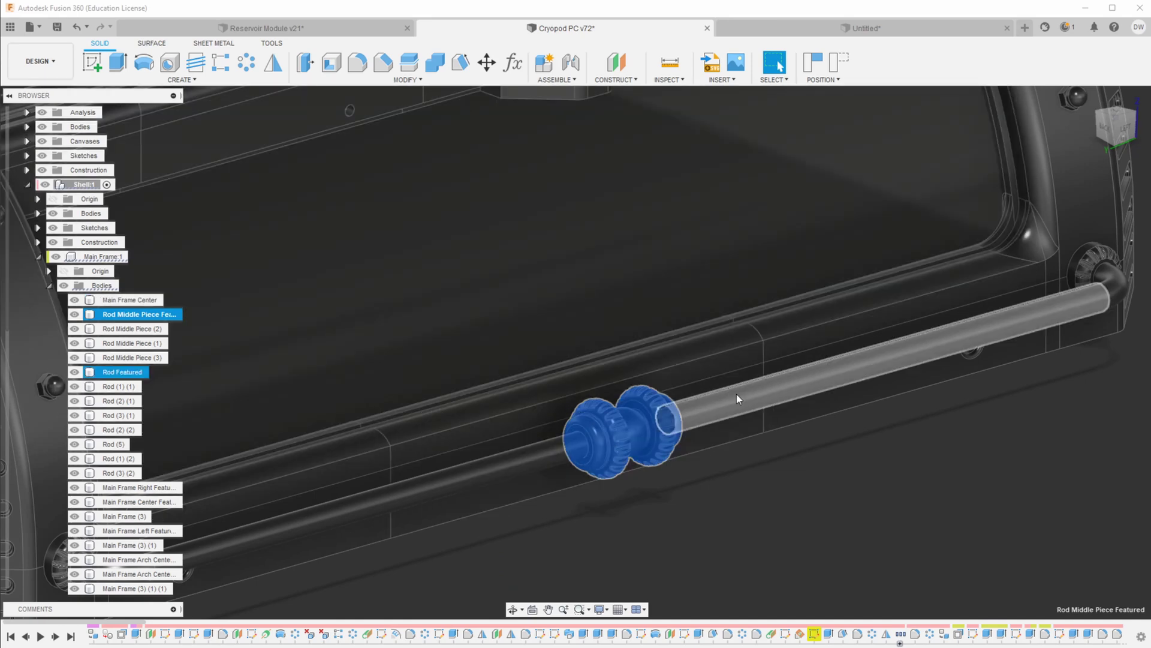
click(74, 314)
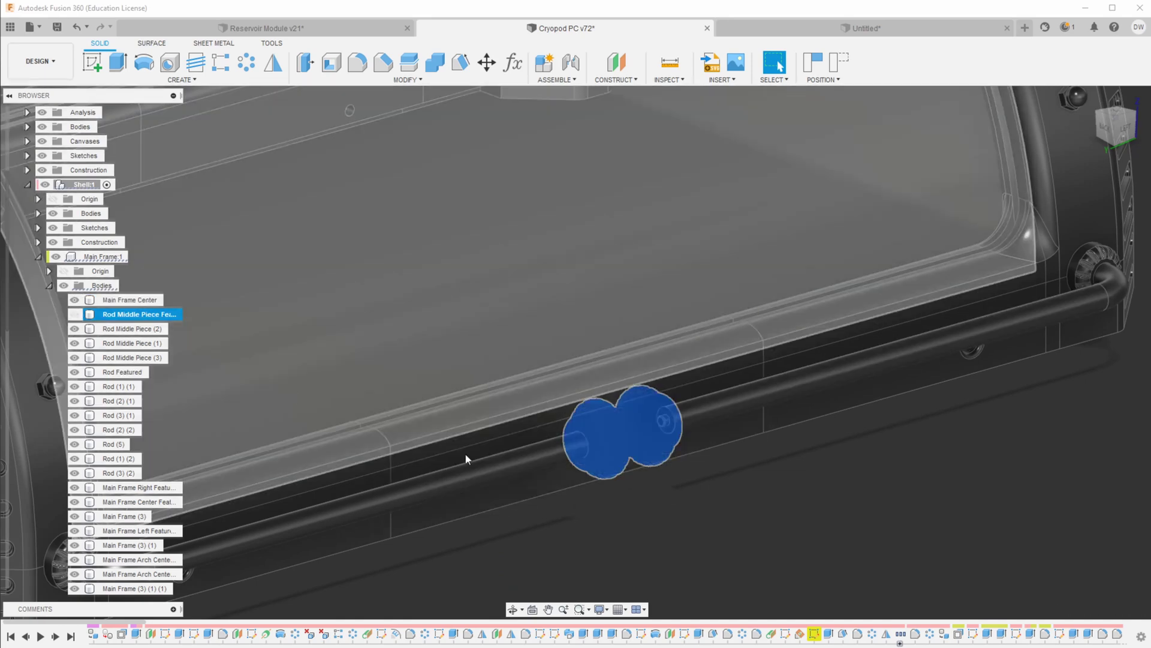
scroll(645, 486, up, 3)
click(713, 511)
scroll(683, 436, up, 5)
click(618, 339)
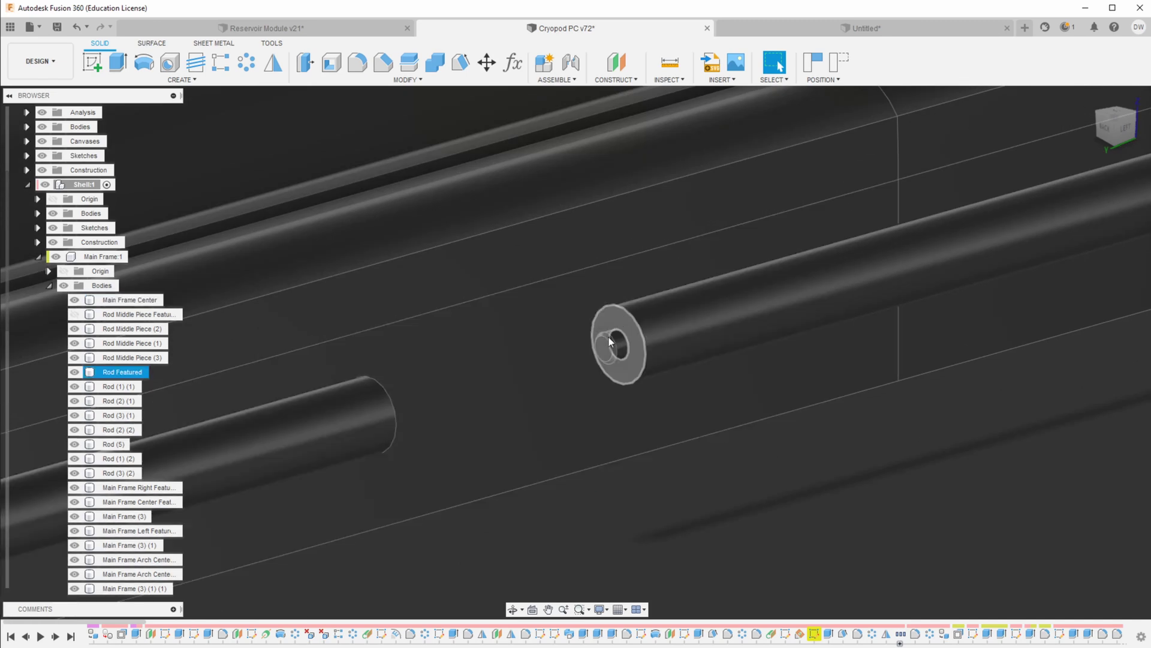
scroll(619, 342, up, 4)
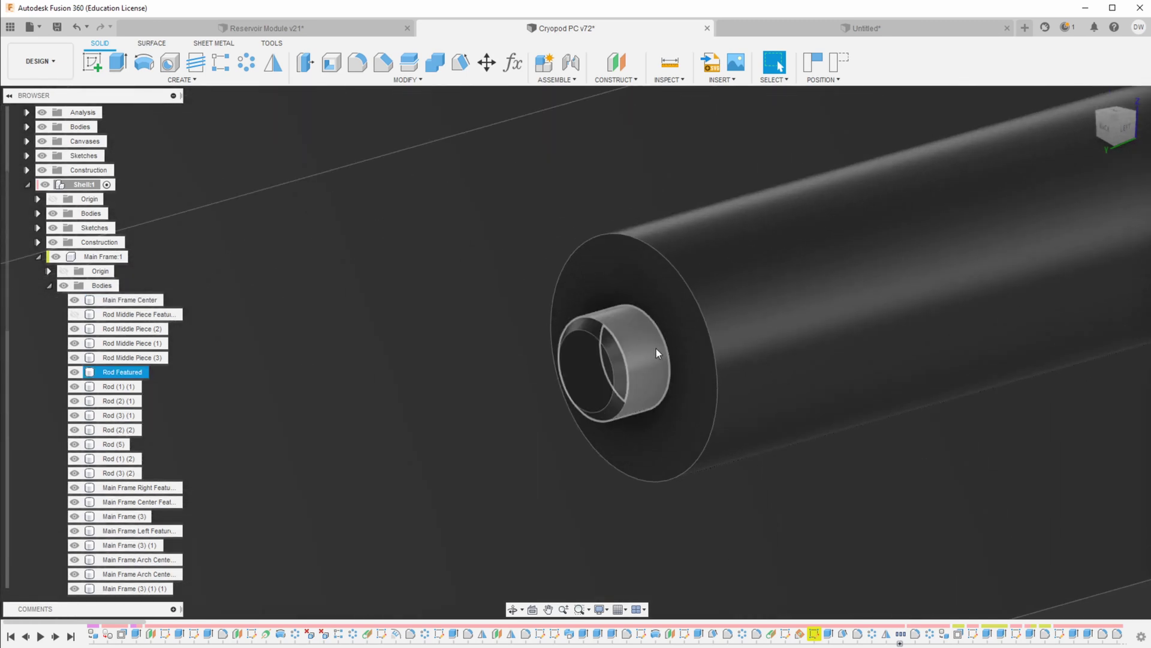
- Inspect the cylindrical side, chamfer and base edge of the peg on the end of the Rod Featured body
click(622, 345)
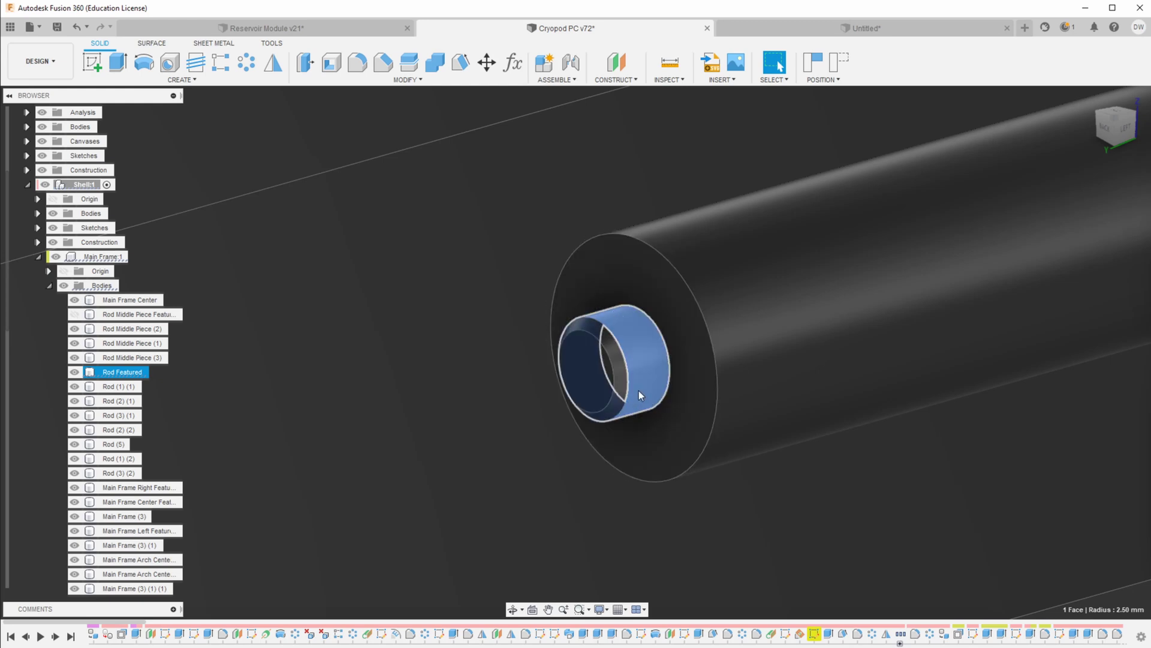
scroll(710, 460, down, 2)
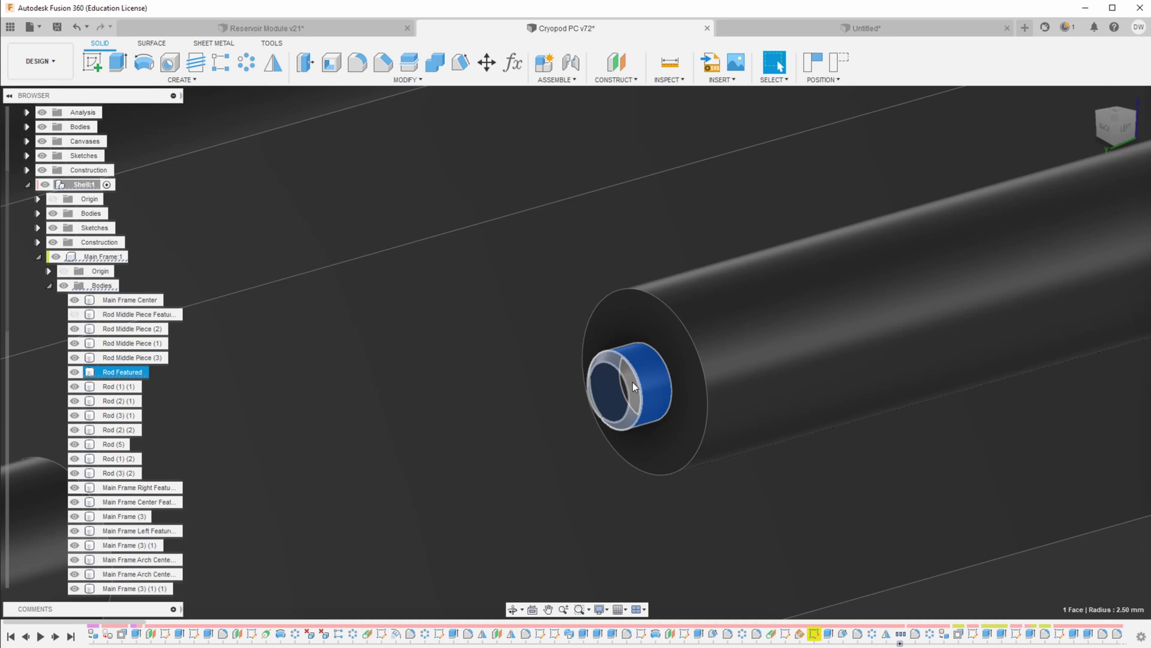
click(631, 395)
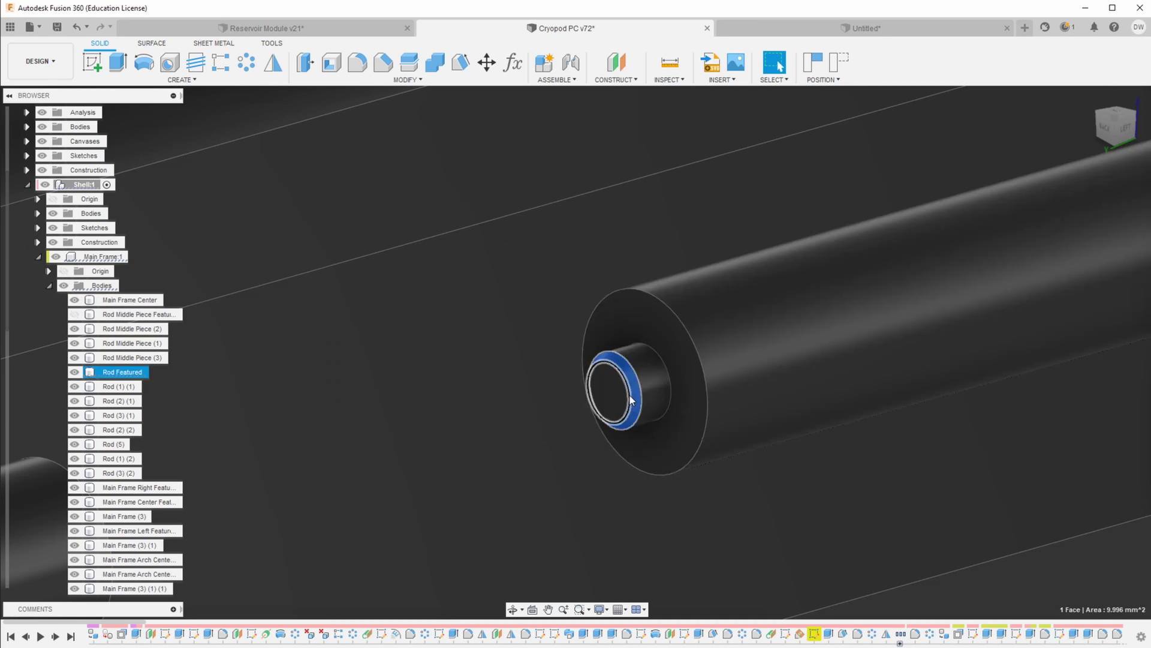
shift+middle_drag(631, 399, 661, 380)
click(639, 363)
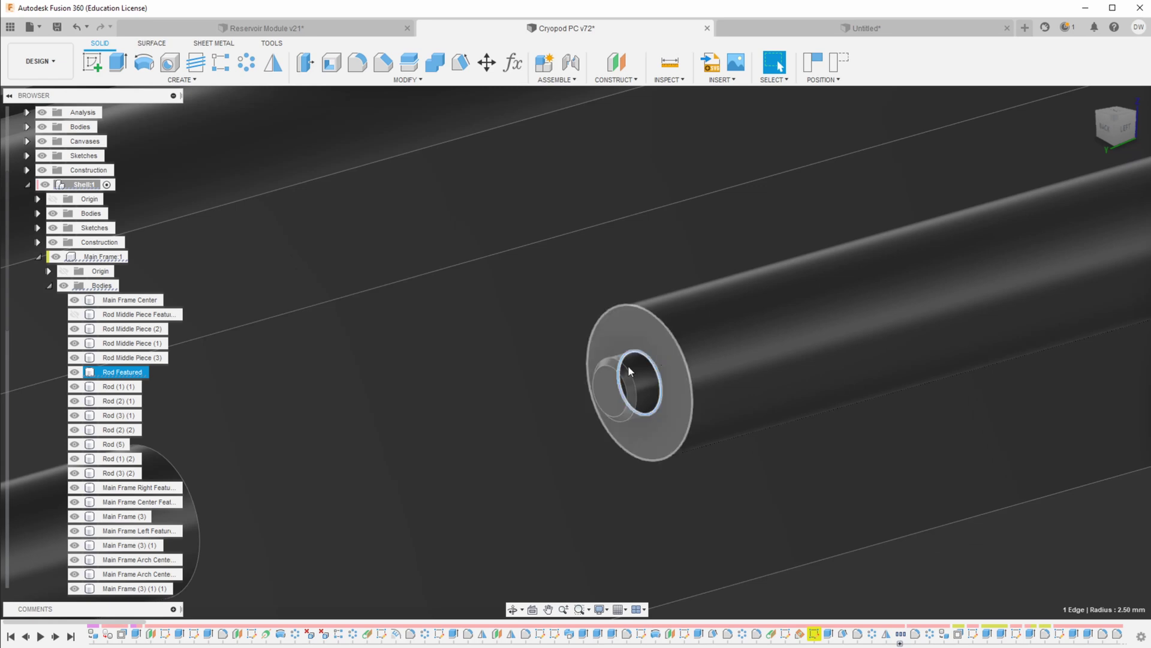
click(627, 365)
shift+middle_drag(628, 366, 613, 364)
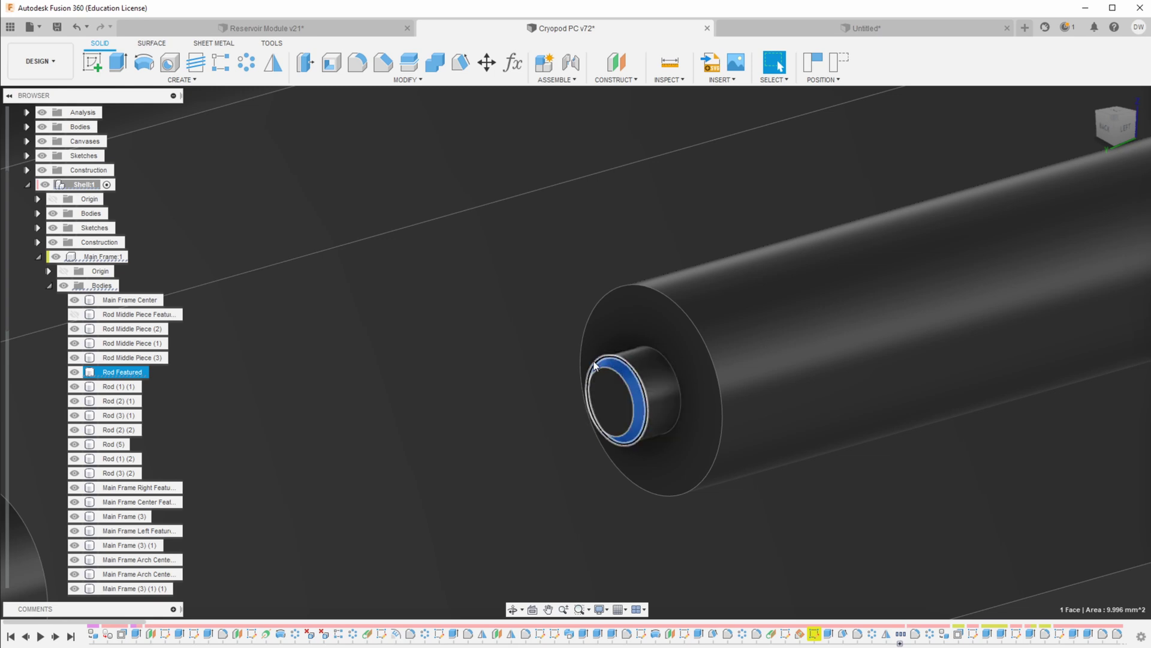
- Inspect the peg's flat tip and the surrounding end face of the Rod Featured body
scroll(627, 423, down, 3)
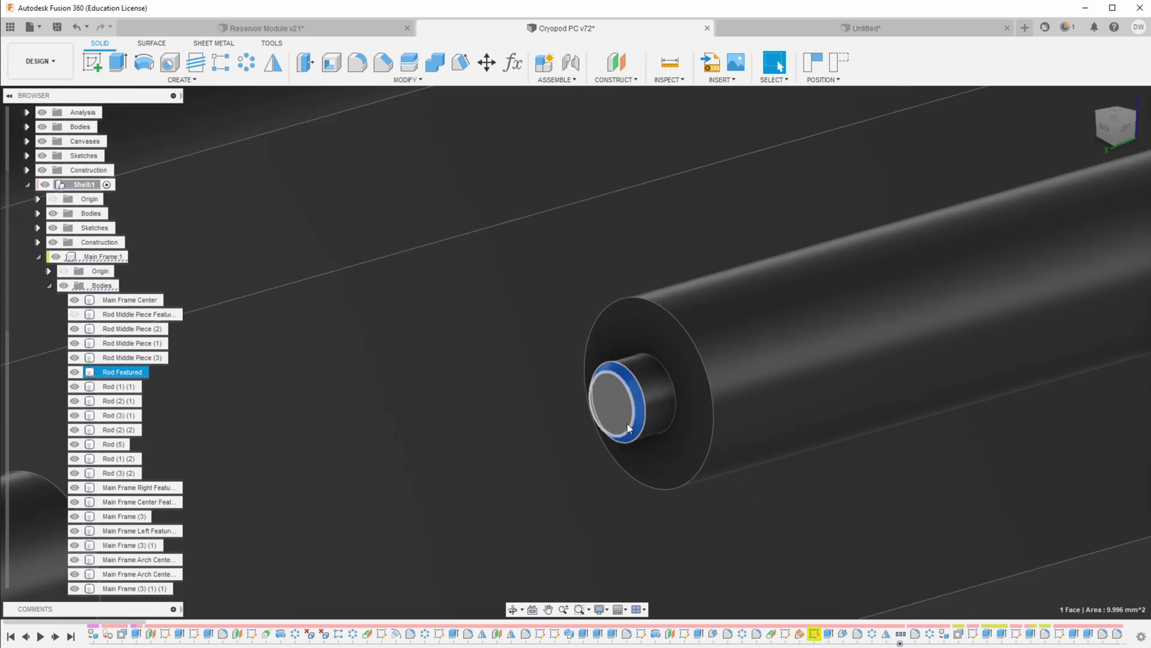
scroll(627, 424, up, 3)
scroll(621, 394, up, 2)
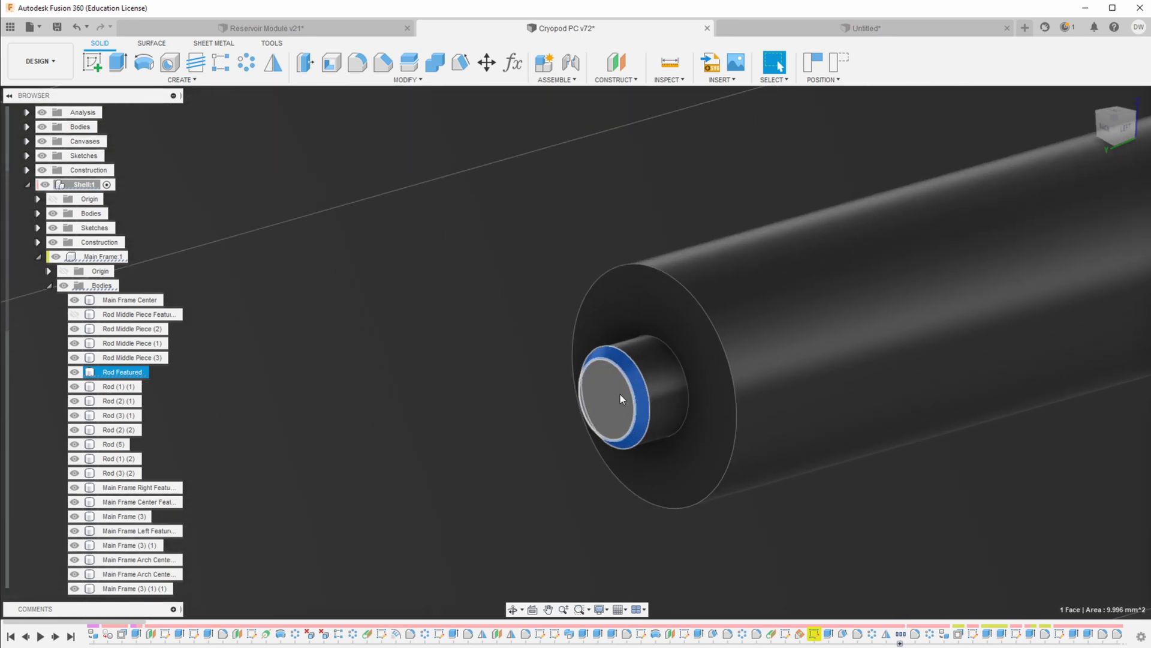
click(620, 394)
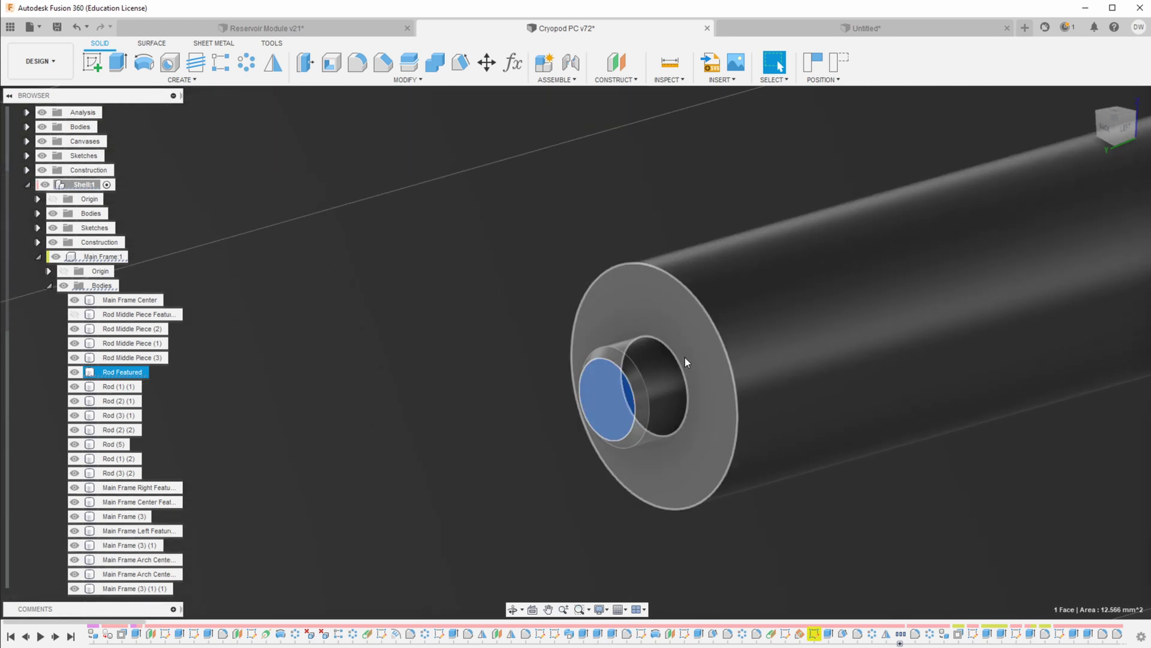
scroll(682, 358, down, 4)
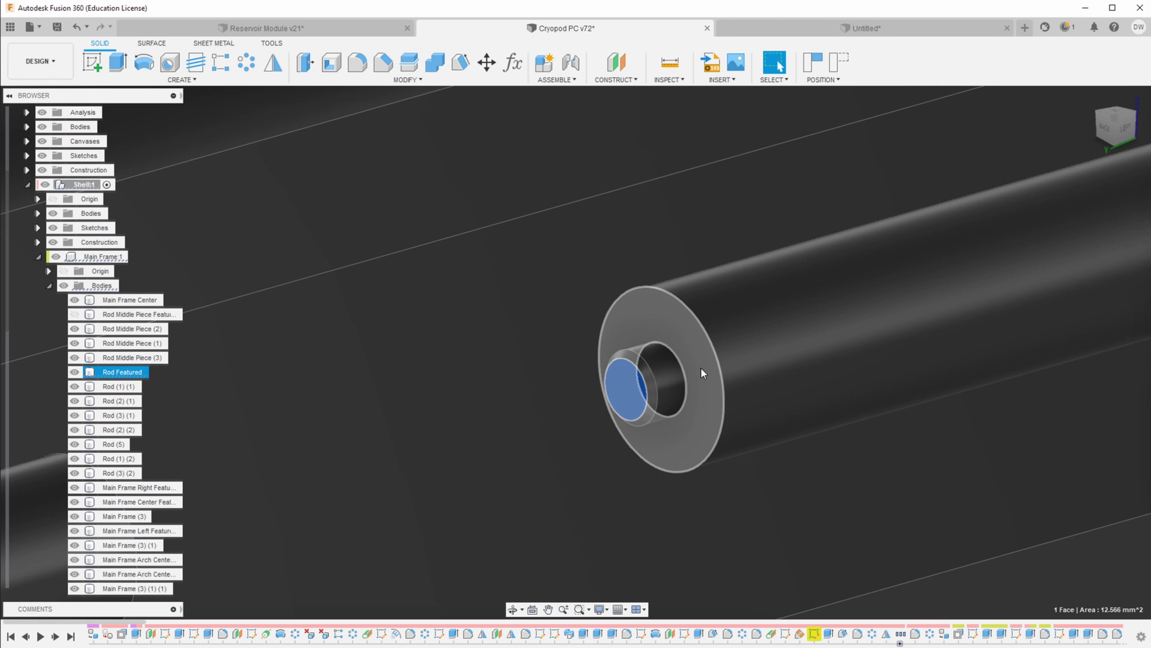
shift+middle_drag(700, 369, 670, 318)
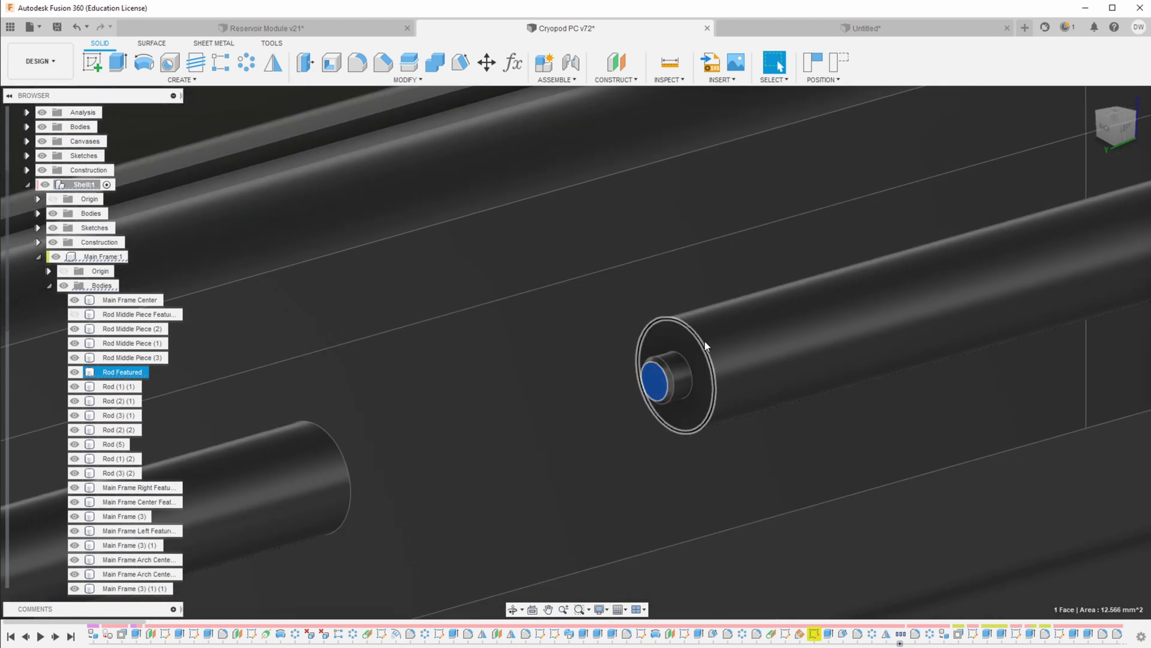
click(668, 341)
scroll(690, 339, up, 2)
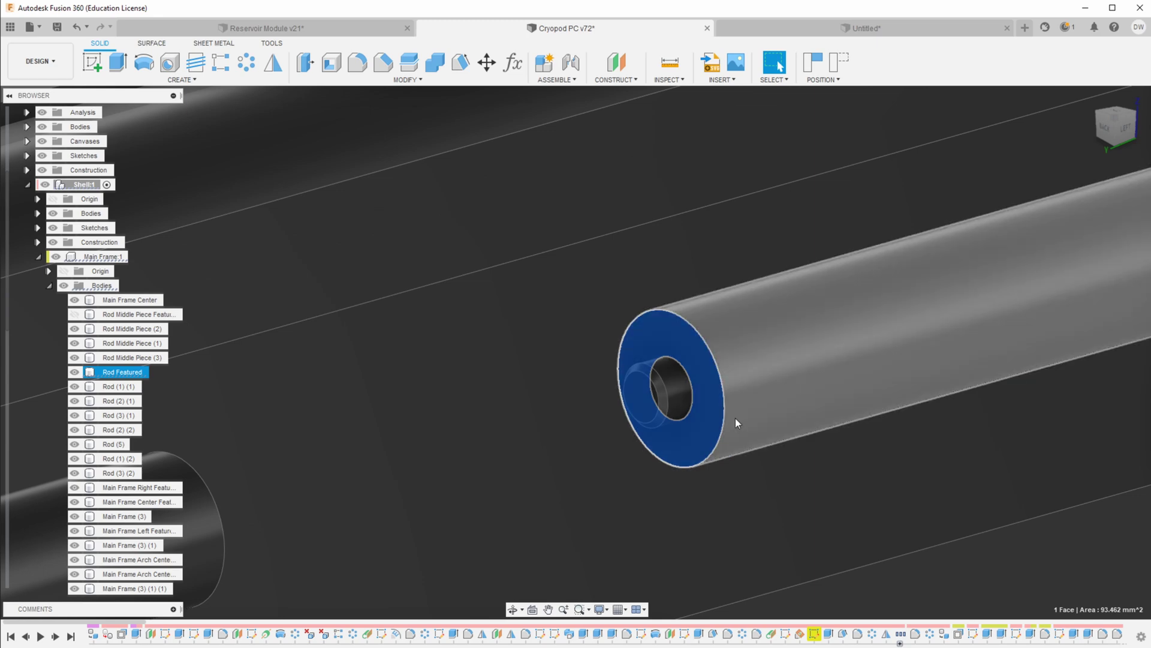
click(641, 393)
- Show the Rod Middle Piece Featured body again and hide the Rod Featured body
scroll(664, 432, down, 5)
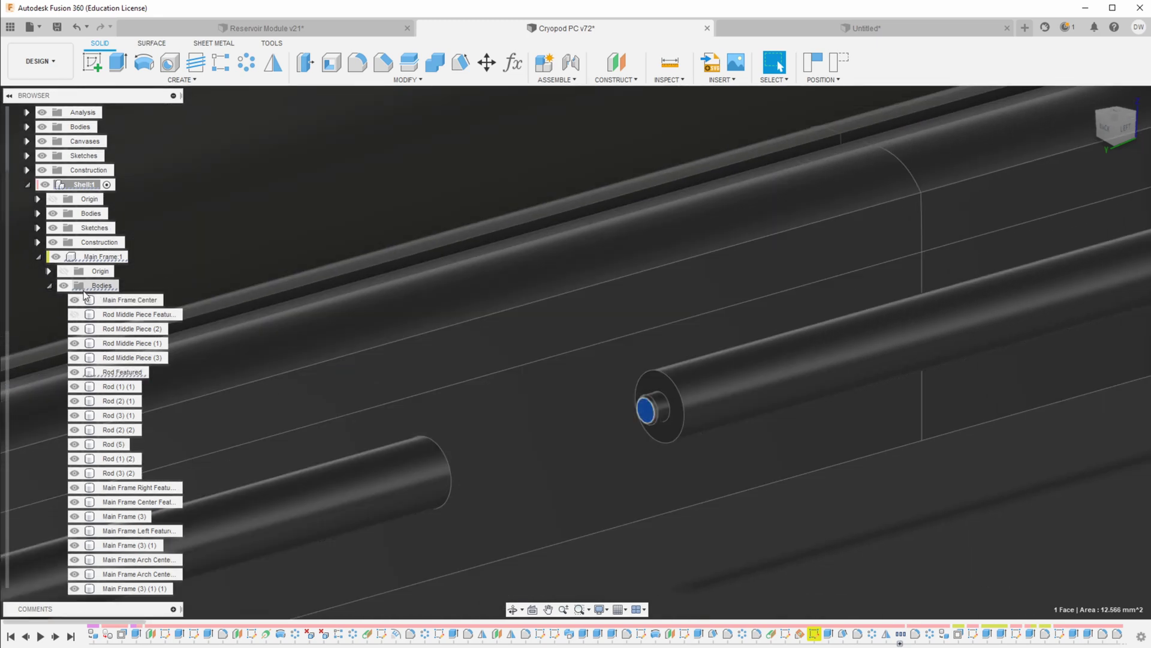
click(75, 315)
click(132, 314)
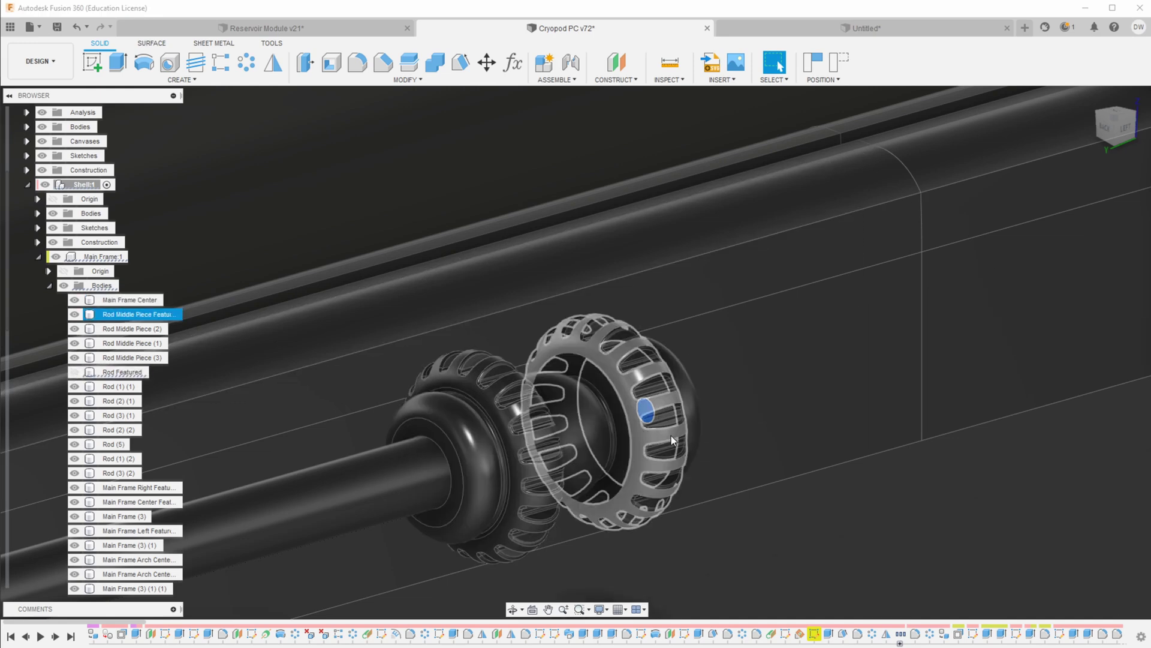
- Examine the socket in the end of the Rod Middle Piece Featured body and select its chamfered rim face
shift+middle_drag(600, 360, 695, 312)
key(Escape)
scroll(572, 277, up, 6)
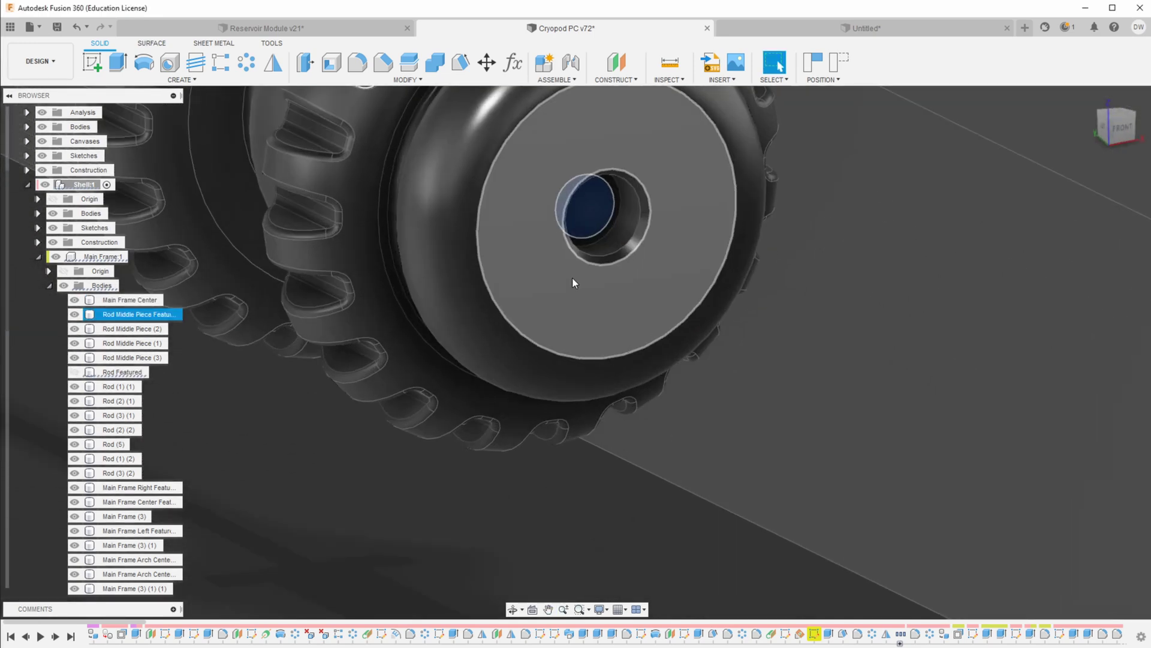
middle_drag(626, 270, 631, 377)
scroll(631, 377, up, 3)
scroll(620, 345, down, 2)
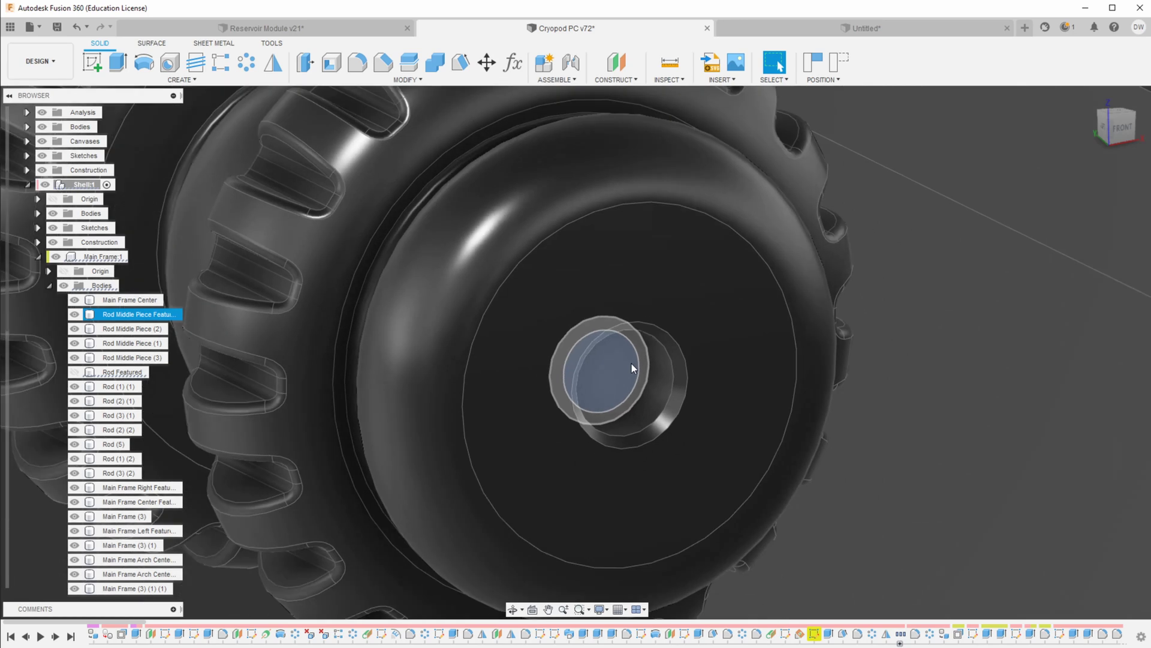
click(682, 376)
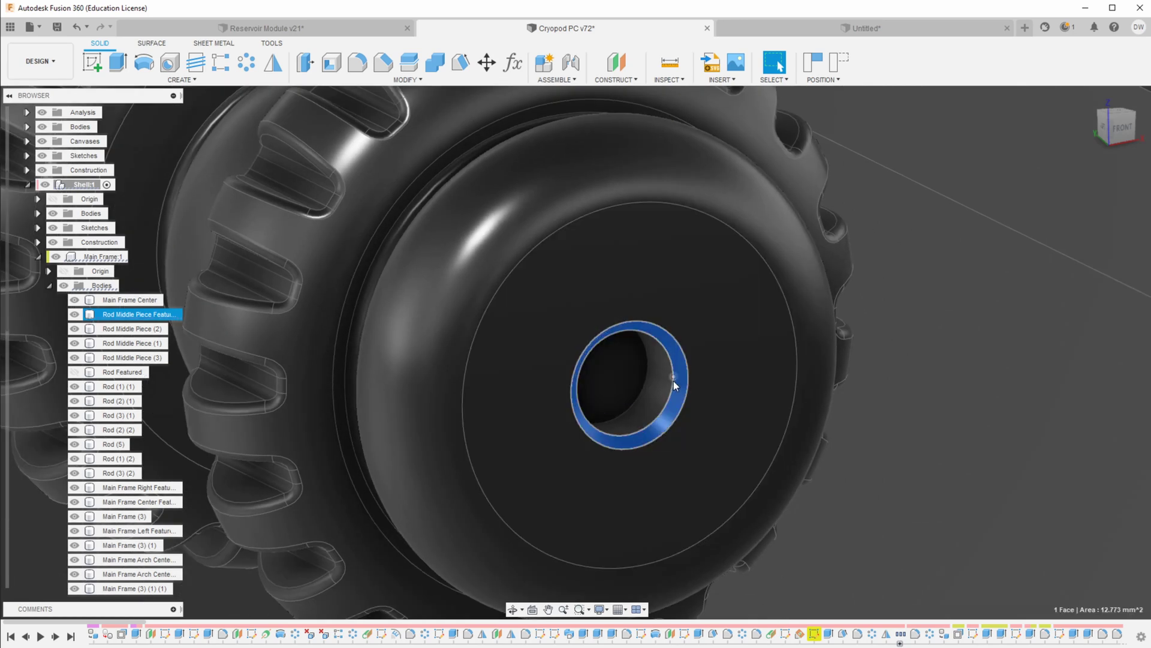
- Inspect the inner edge, chamfered rim and cylindrical wall of the socket in the Rod Middle Piece Featured body
click(650, 357)
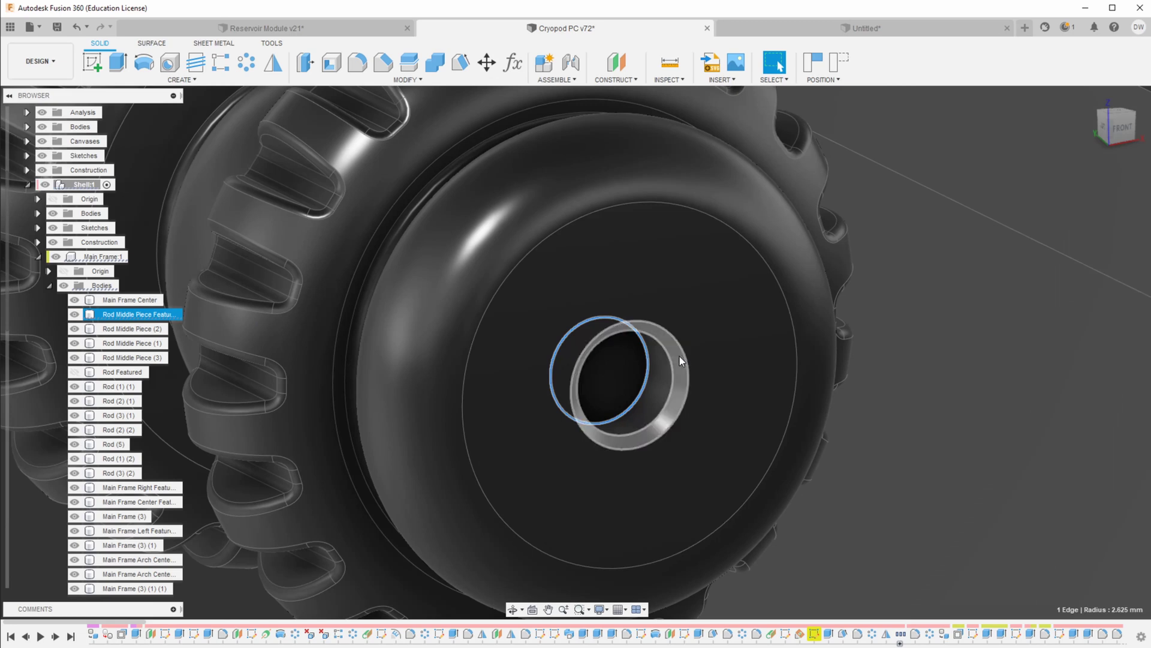
click(680, 359)
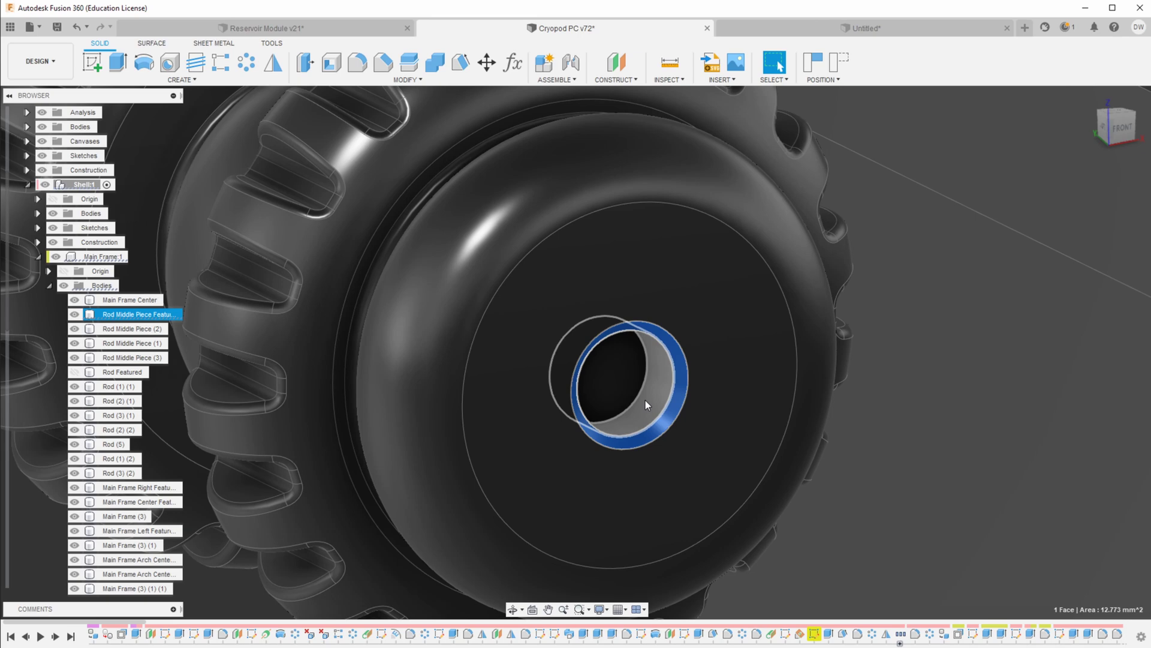
click(646, 400)
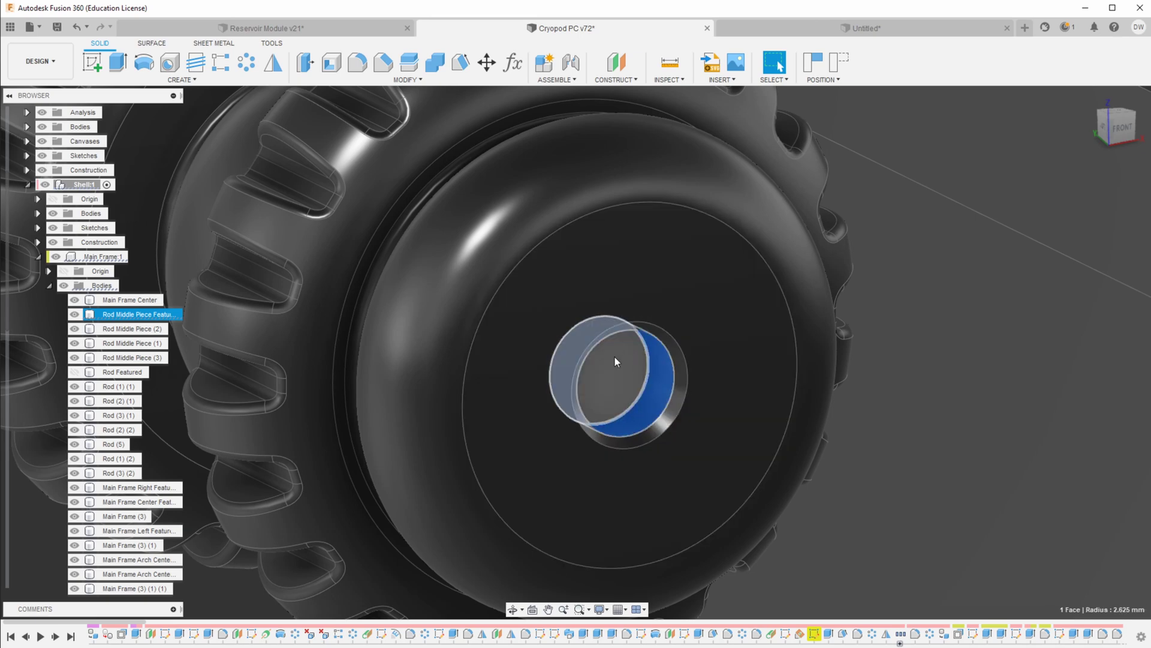
scroll(674, 380, up, 2)
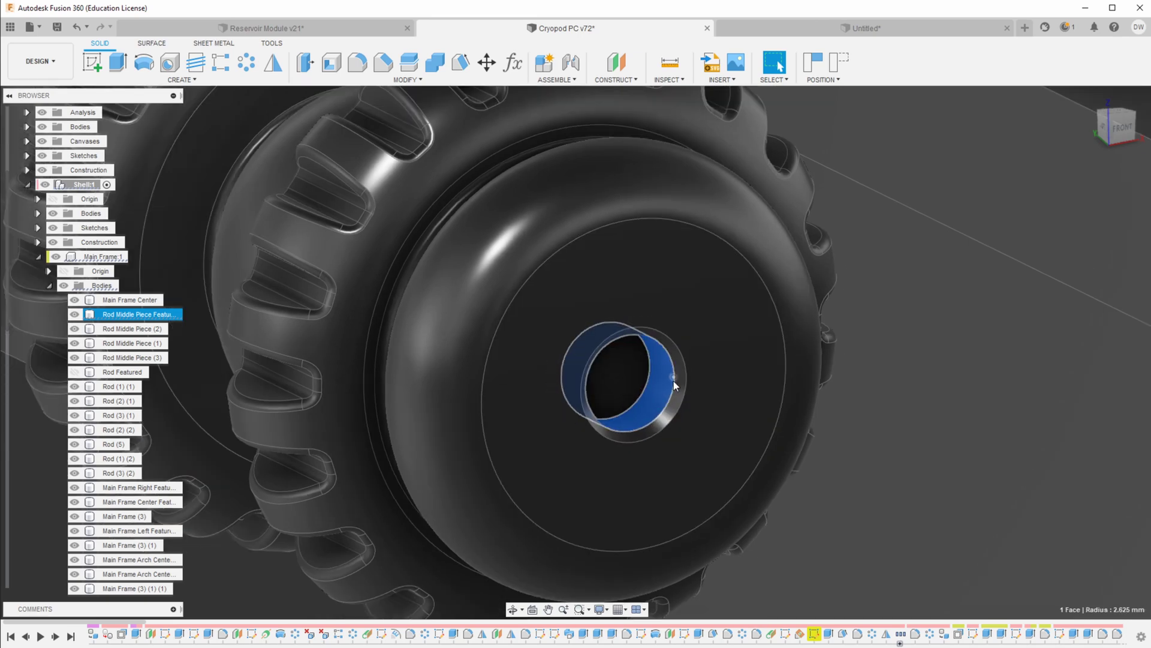
scroll(518, 357, up, 1)
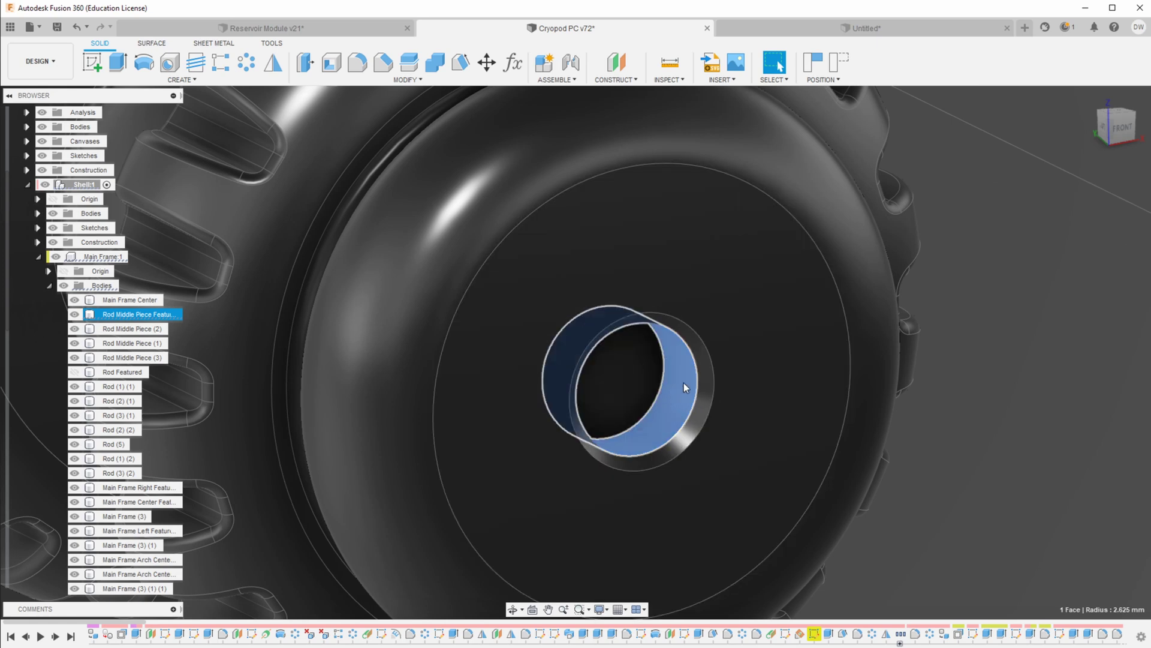
- Show the Rod Featured body again and bring the whole main frame into view
scroll(684, 383, down, 5)
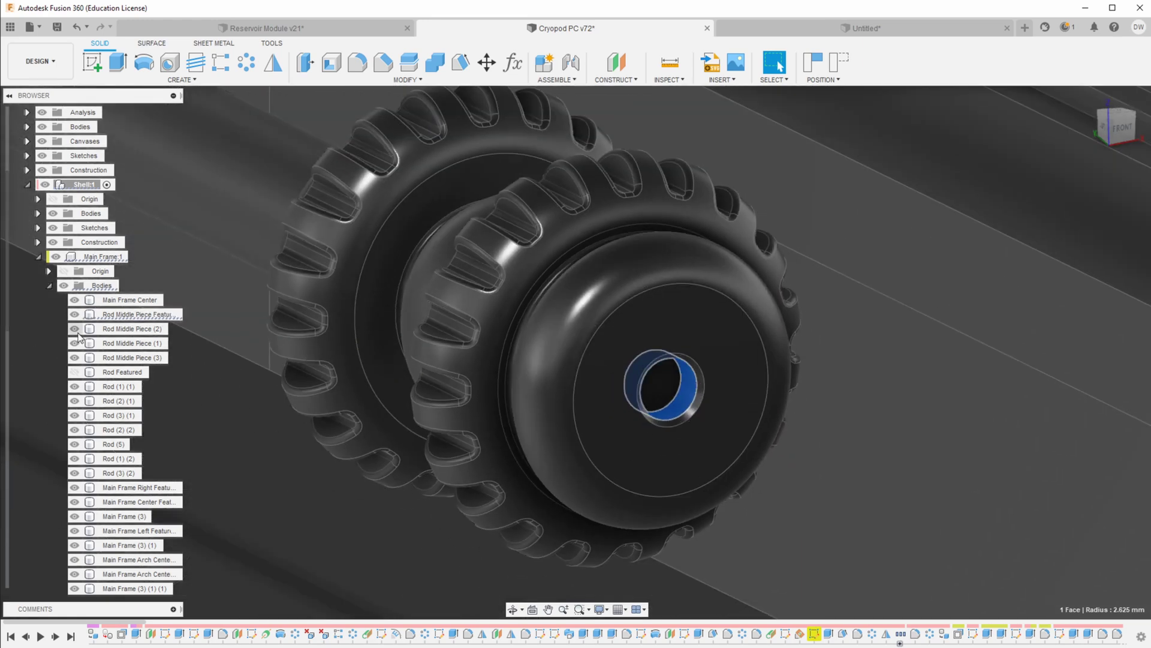
scroll(566, 331, down, 4)
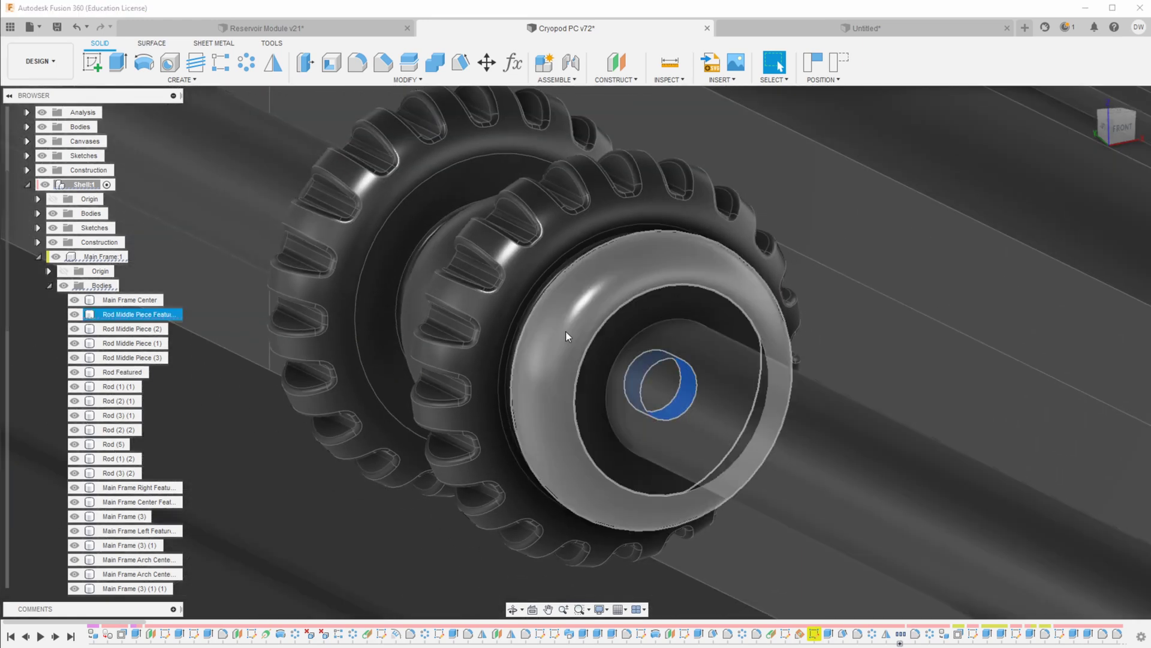
scroll(480, 380, down, 8)
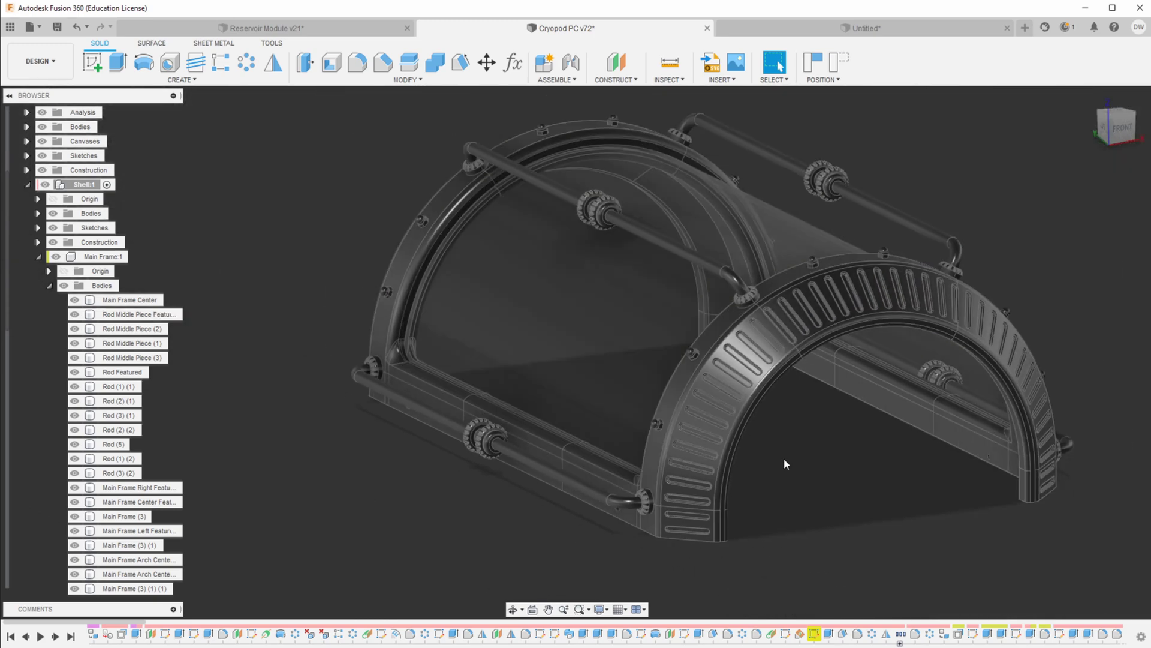
- Hide the Rod Middle Piece Featured body to expose the gap between the two lower side rods
scroll(488, 427, up, 10)
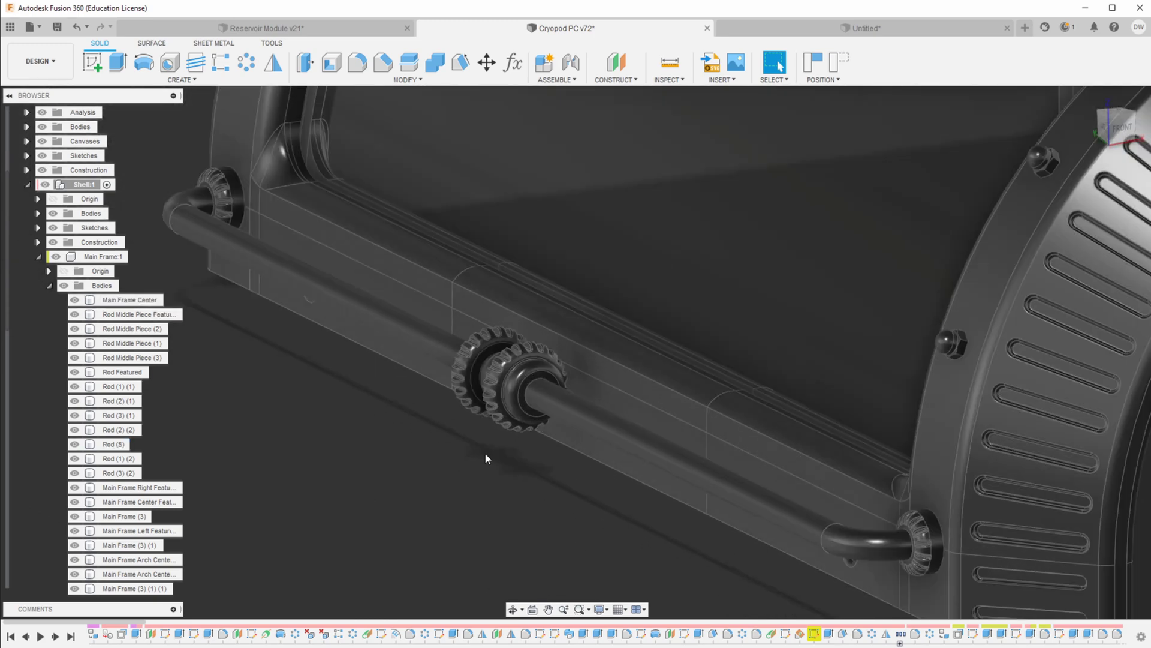
scroll(480, 462, down, 2)
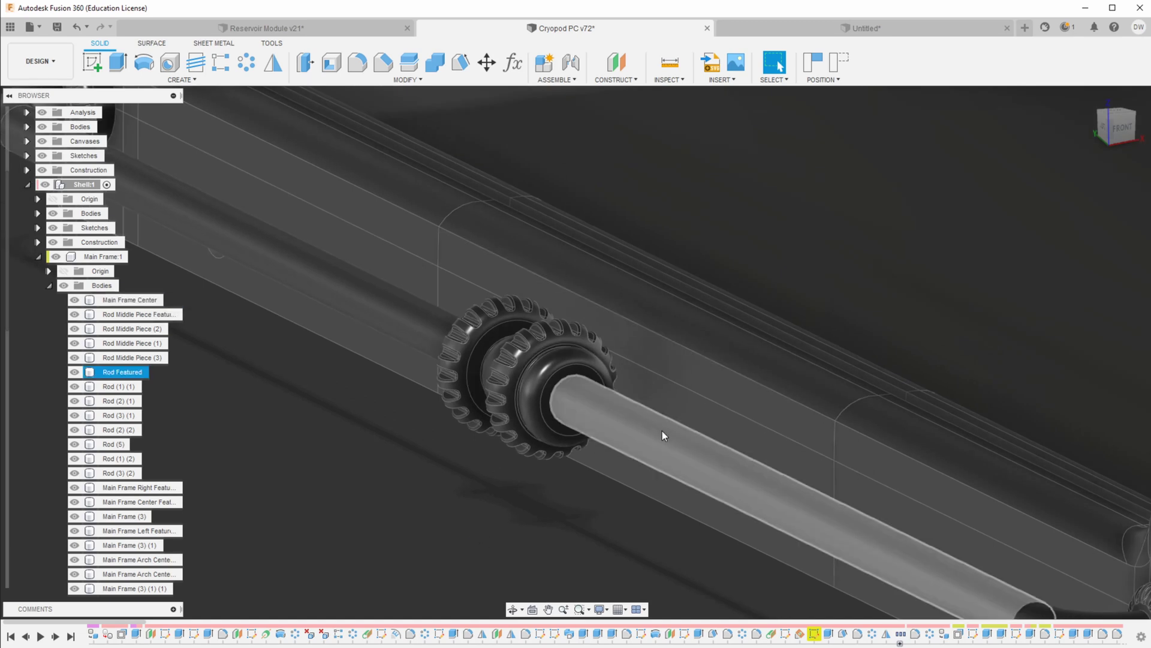
click(513, 381)
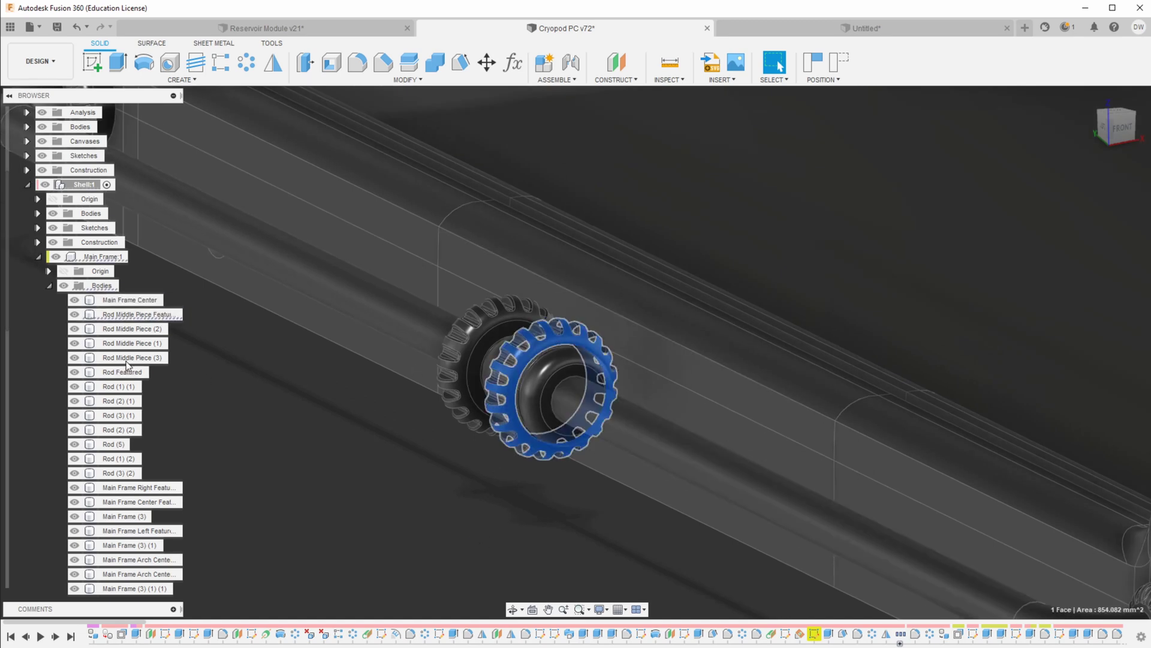
click(75, 314)
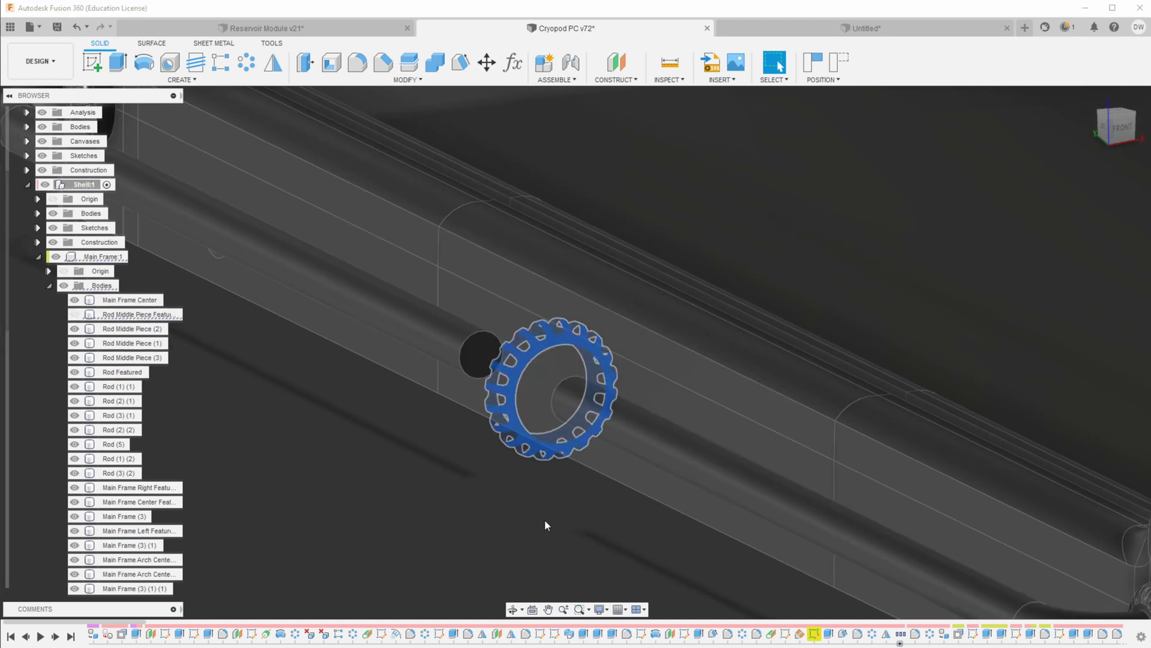
click(482, 356)
click(440, 461)
scroll(486, 378, down, 5)
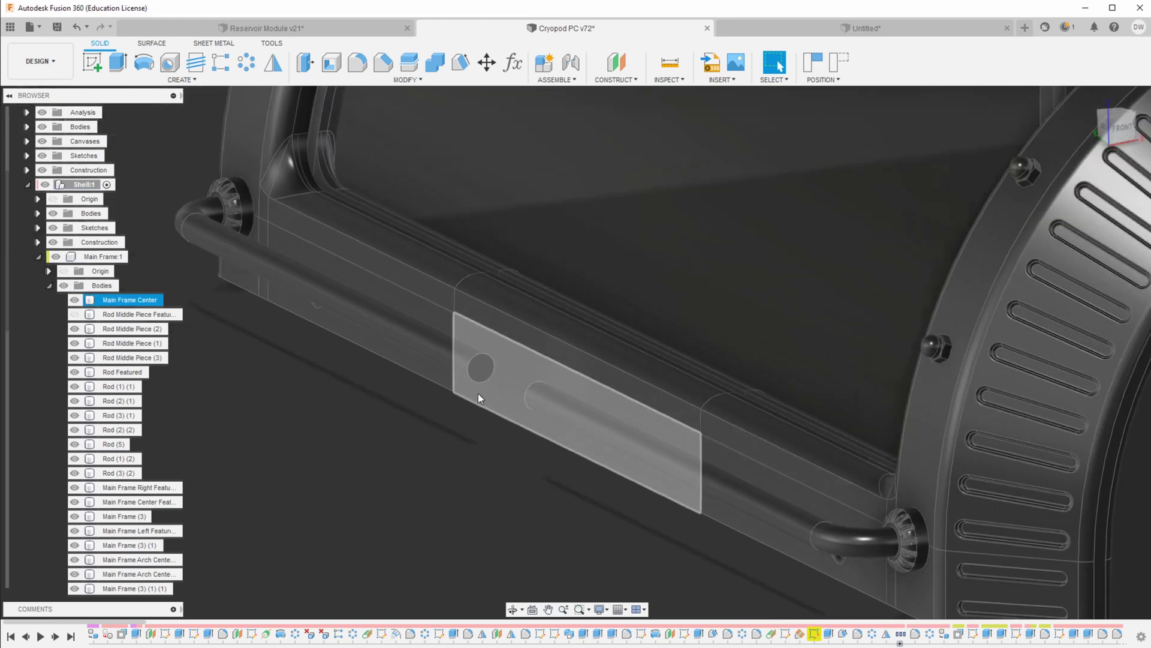
- Examine the straight and bent faces of the Rod Featured body and the rod gap from the frame's side
click(643, 462)
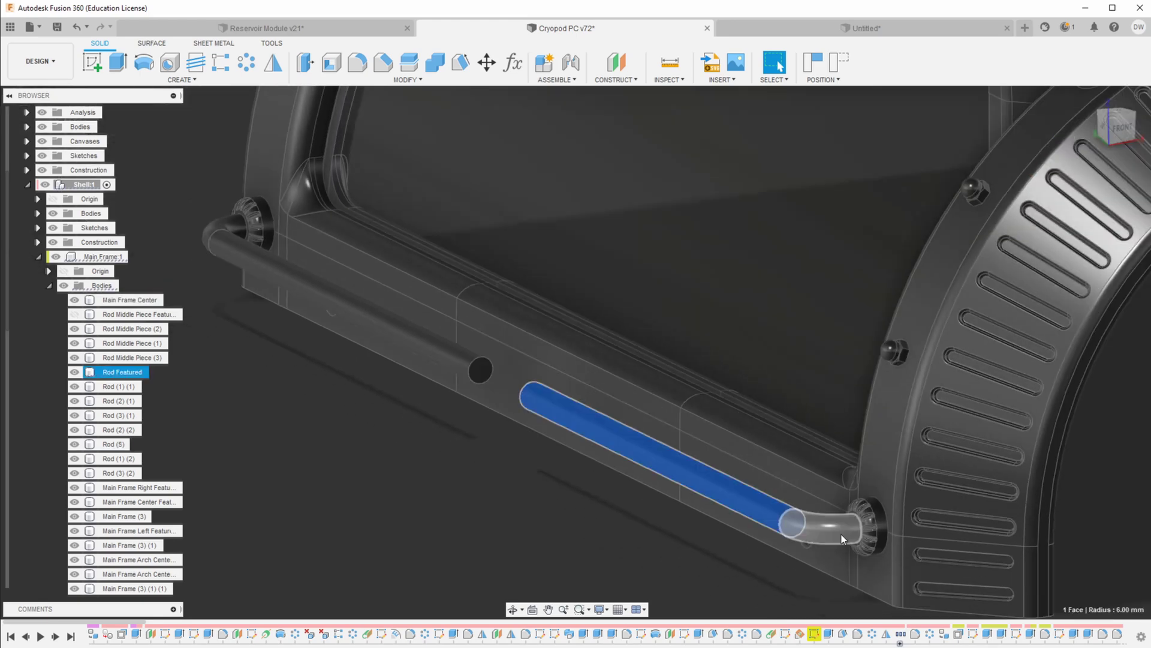
click(842, 538)
scroll(372, 498, down, 5)
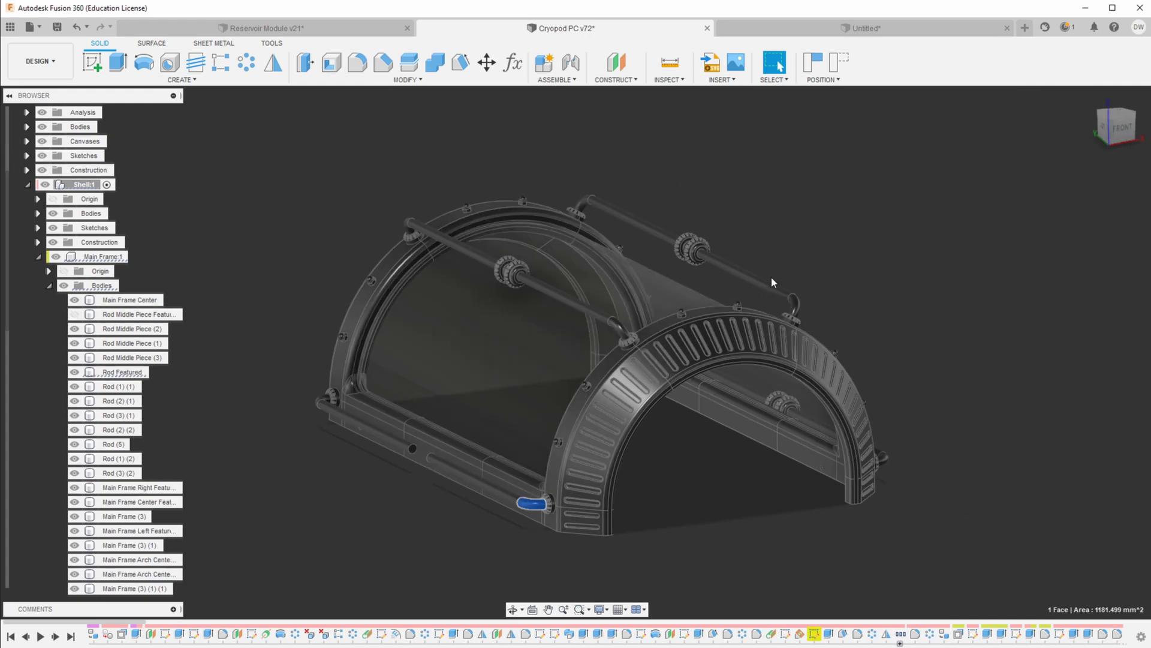
shift+middle_drag(495, 516, 422, 497)
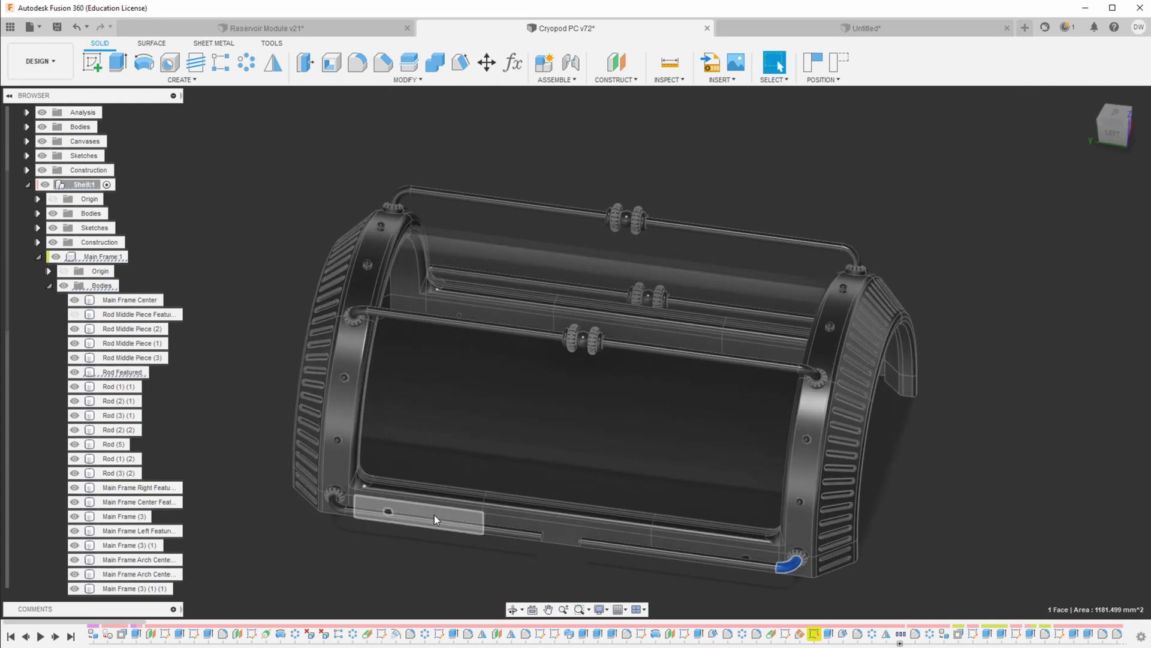
middle_drag(632, 584, 575, 524)
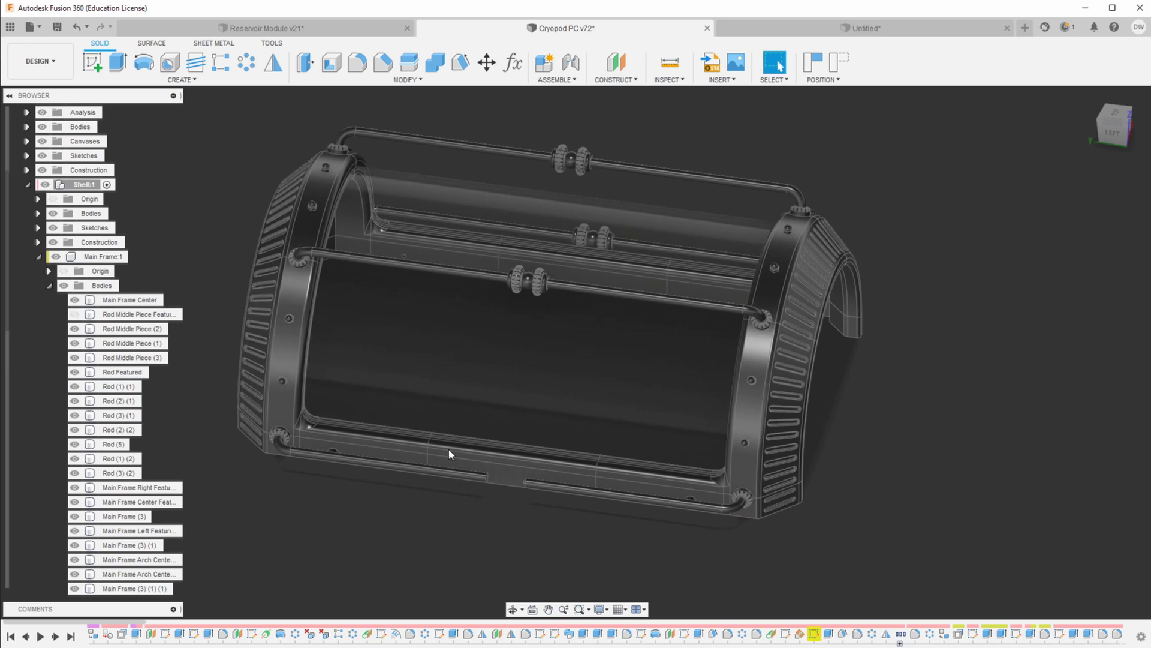
- Show the Rod Middle Piece Featured body again and view the assembled lower rod from the other end
click(80, 314)
click(75, 315)
scroll(463, 521, up, 5)
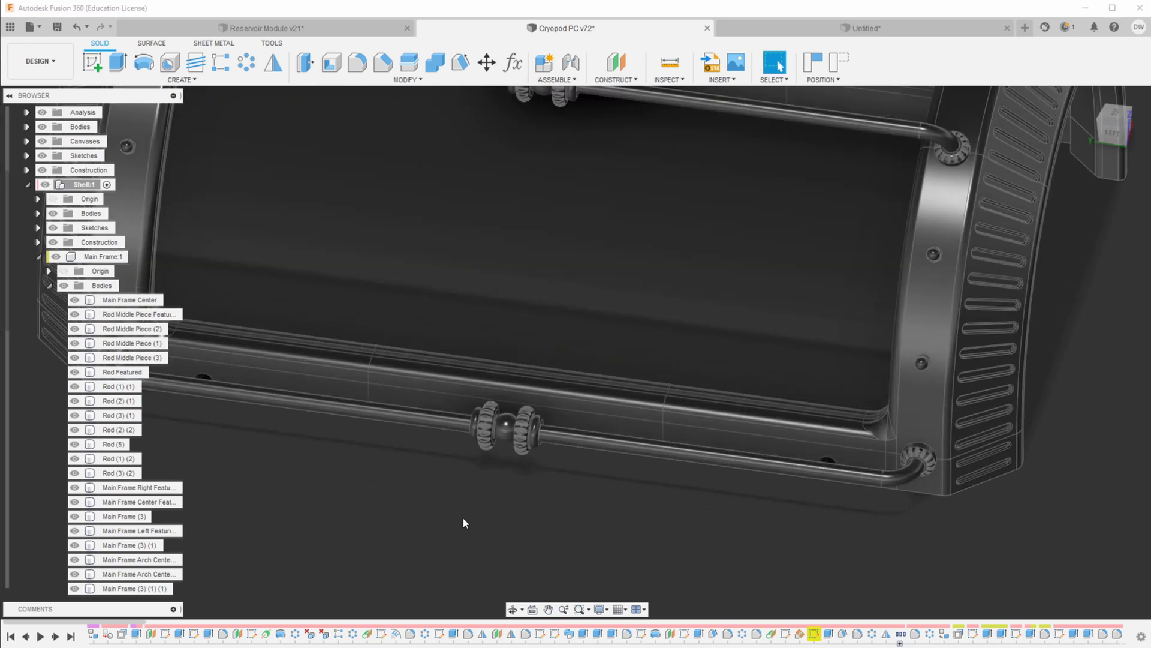
shift+middle_drag(466, 506, 793, 459)
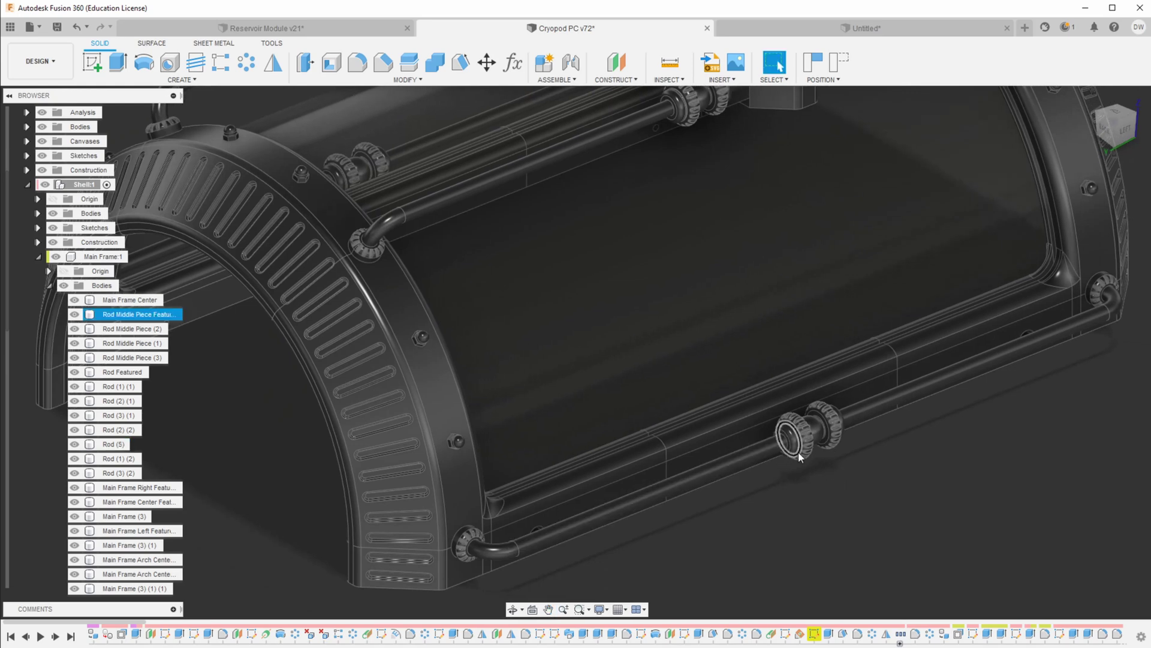
scroll(783, 440, up, 5)
scroll(664, 462, down, 8)
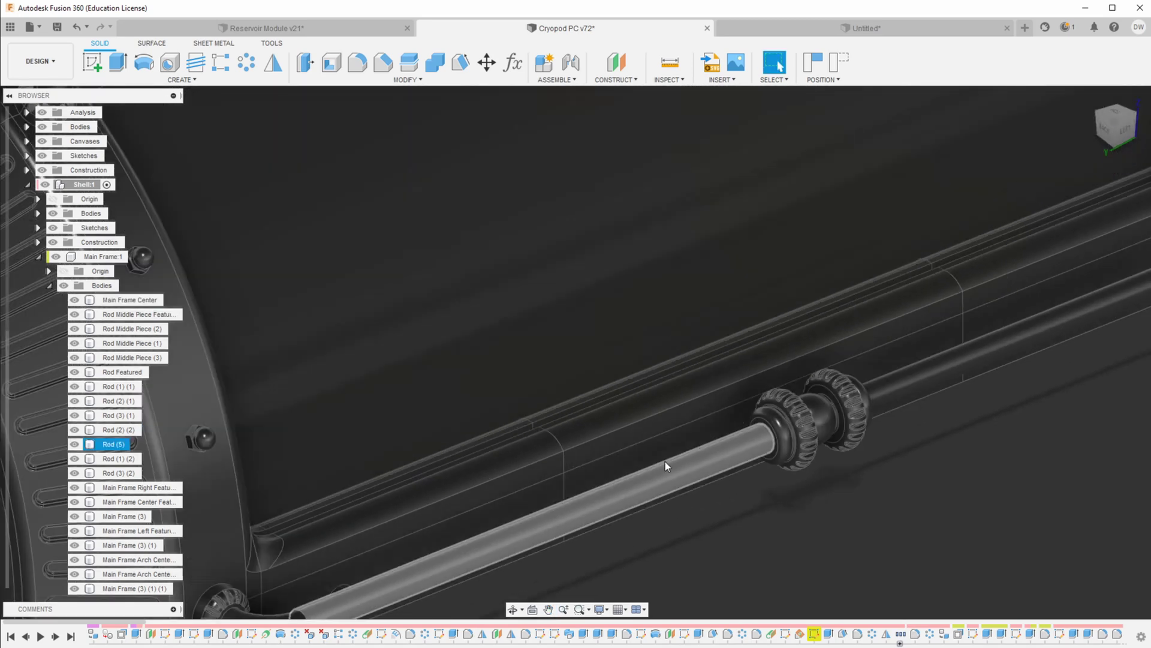
scroll(837, 415, up, 7)
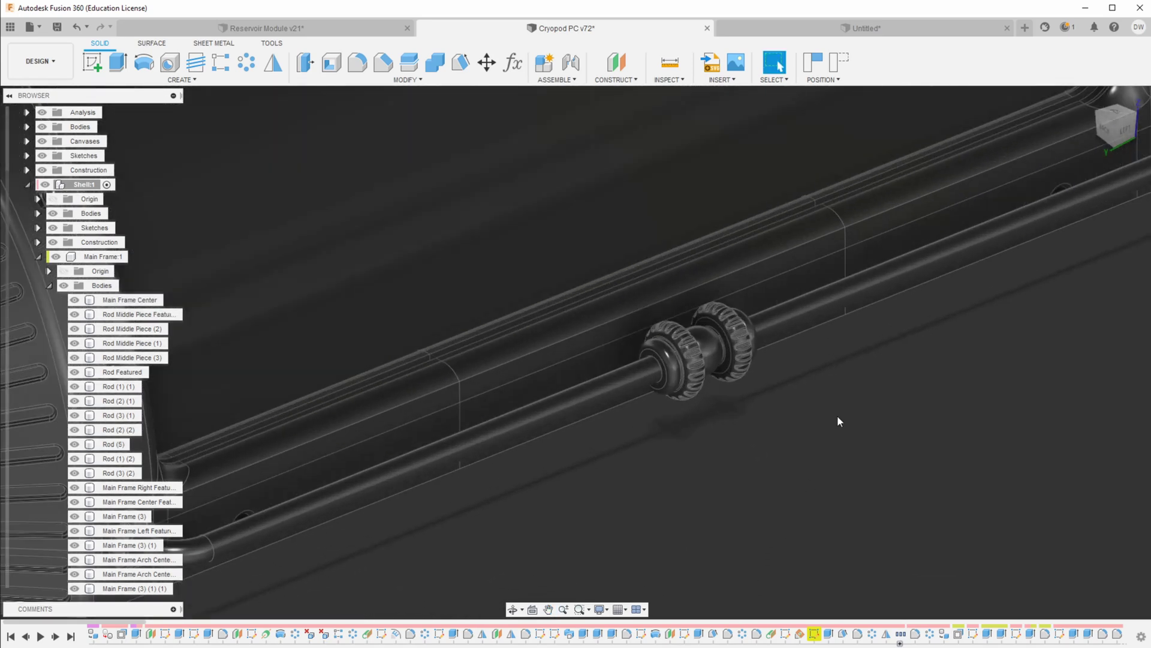
- Hide the Main Frame Center and Main Frame Center Featured bodies to expose the pegged end of the side rail
click(798, 268)
shift+middle_drag(797, 267, 779, 300)
scroll(646, 445, up, 5)
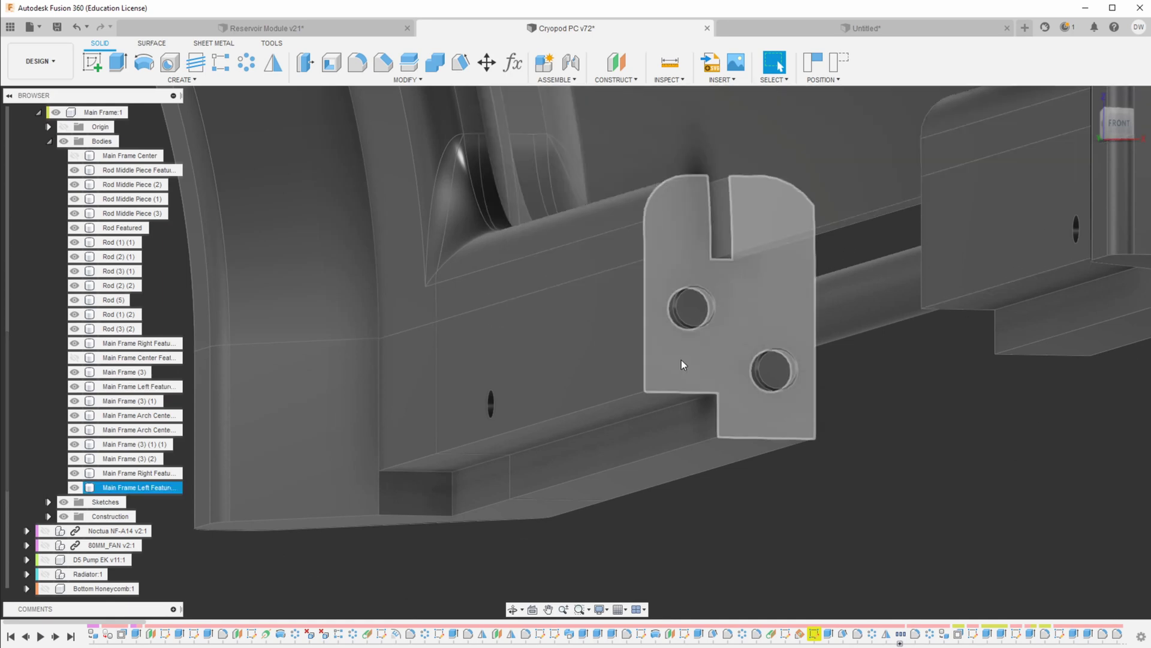
- Inspect the tips, sides and chamfer edges of the two pegs on the Main Frame Left Featured body
click(697, 317)
scroll(671, 303, up, 4)
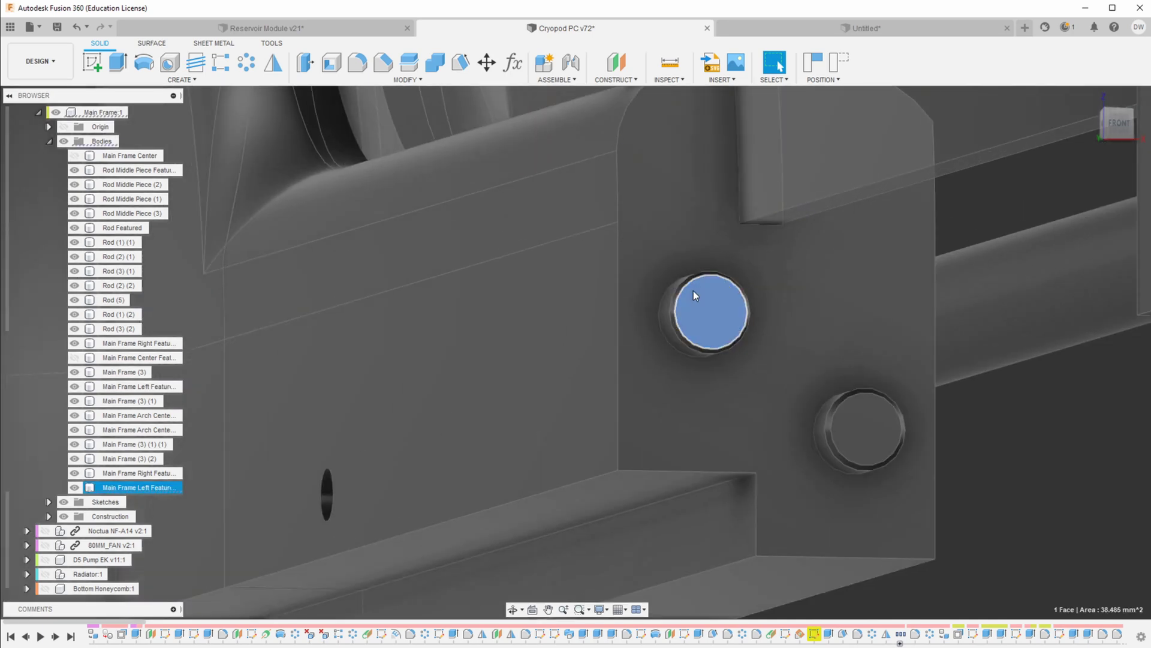
click(664, 312)
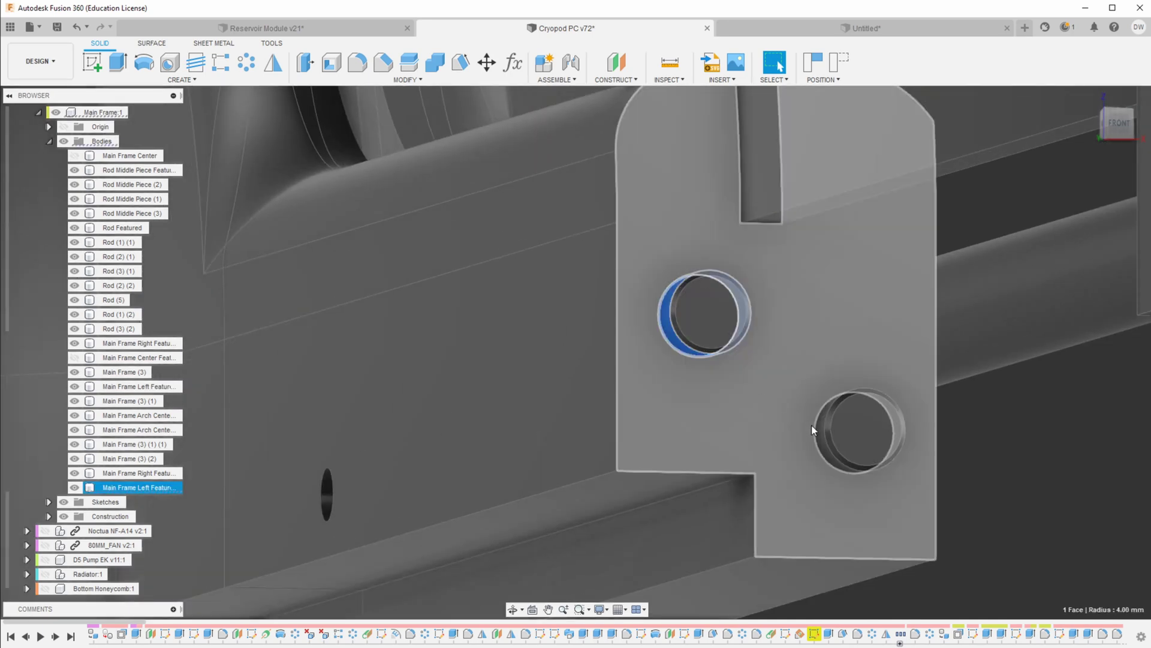
click(846, 444)
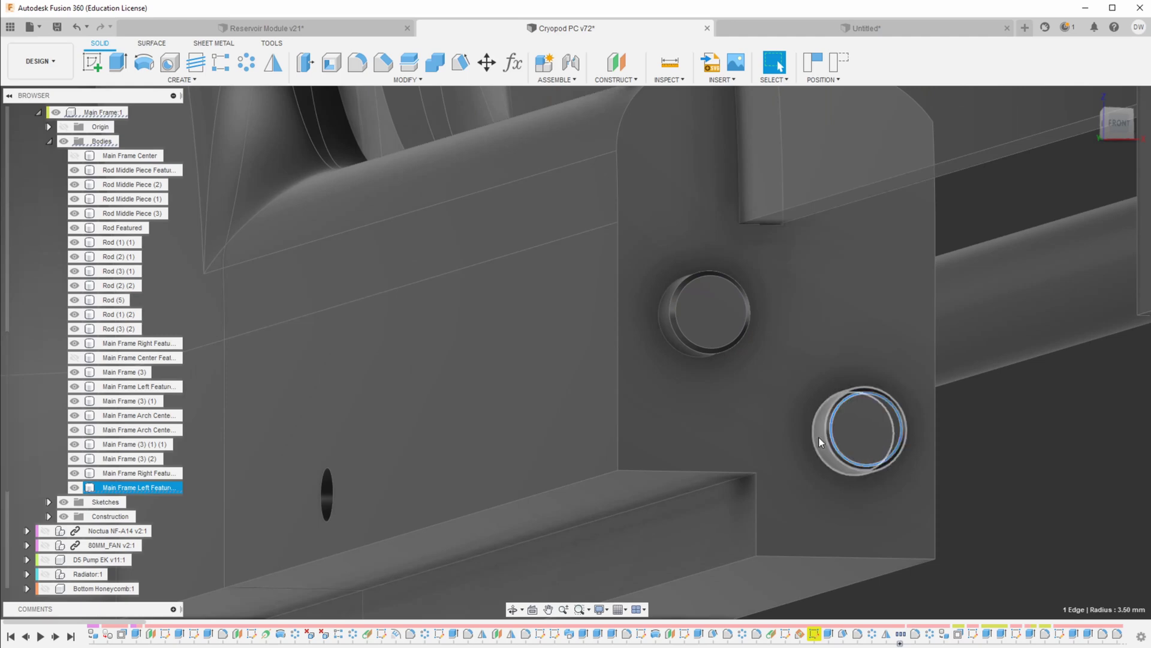
- View the whole cryopod frame with its center rail pieces hidden and clear the selection
scroll(620, 287, down, 6)
shift+middle_drag(790, 376, 845, 416)
scroll(776, 337, down, 10)
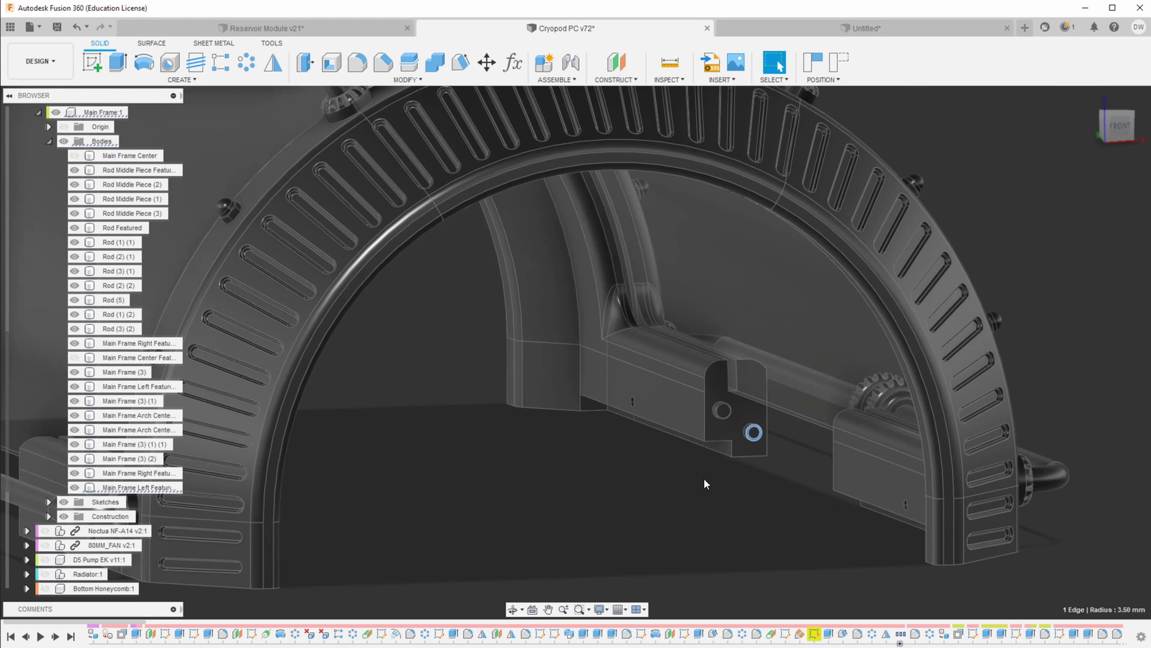
key(v)
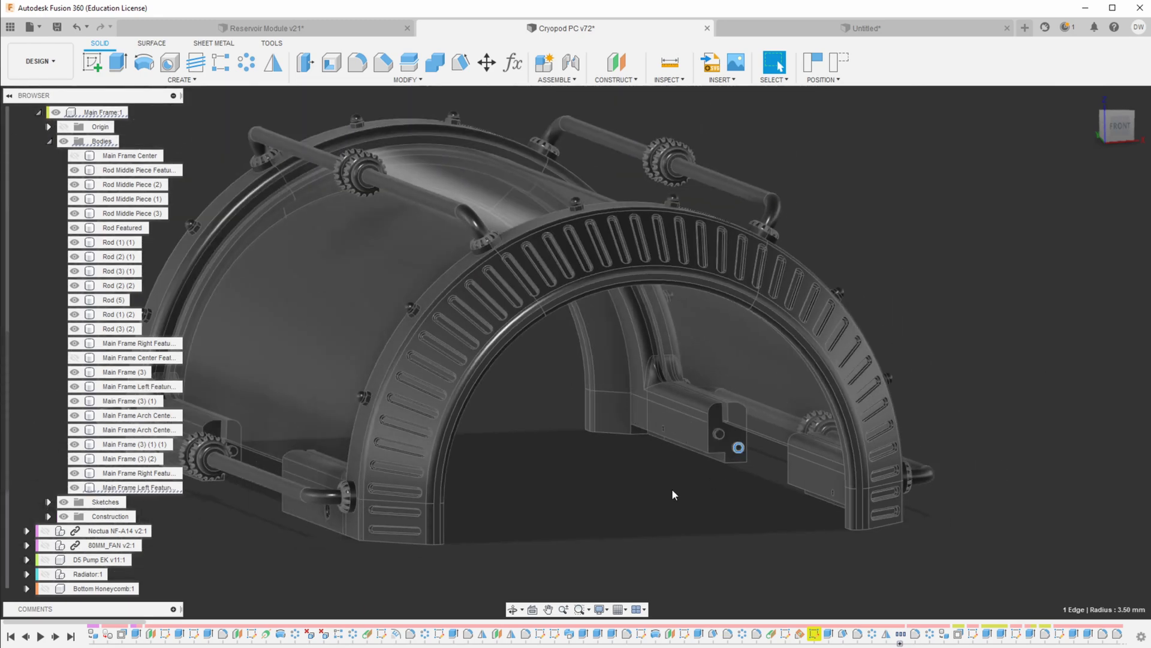
scroll(714, 534, down, 3)
drag(612, 481, 621, 491)
key(Escape)
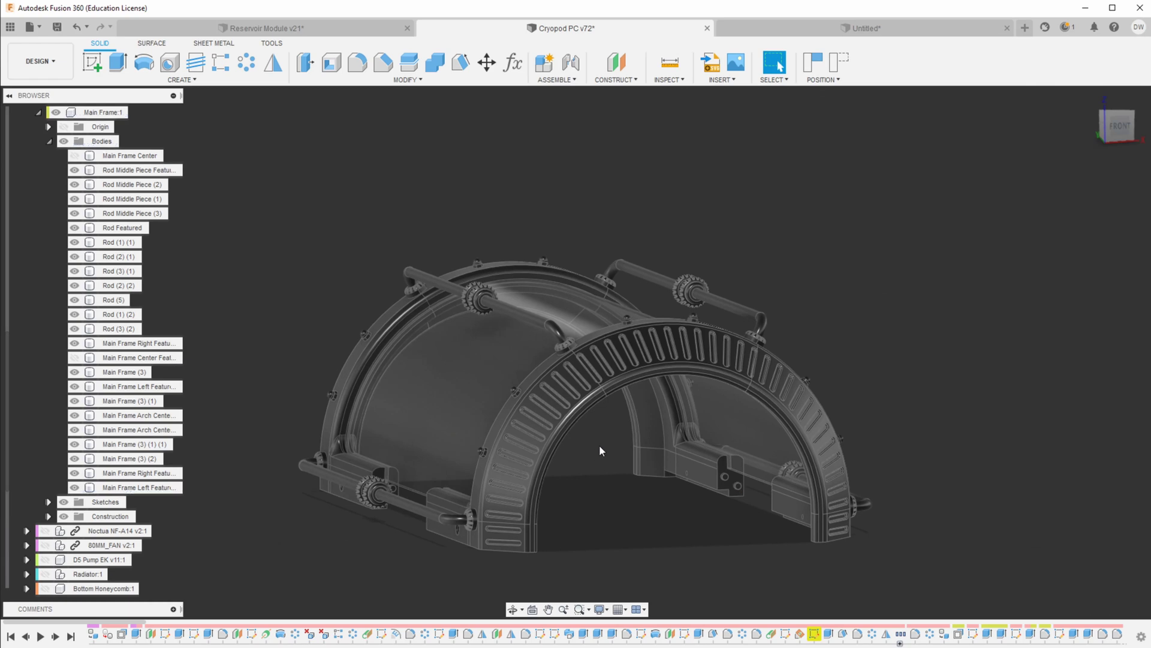
- Switch to the Reservoir Module v21 document and turn on its YZ Plane section analysis
click(276, 30)
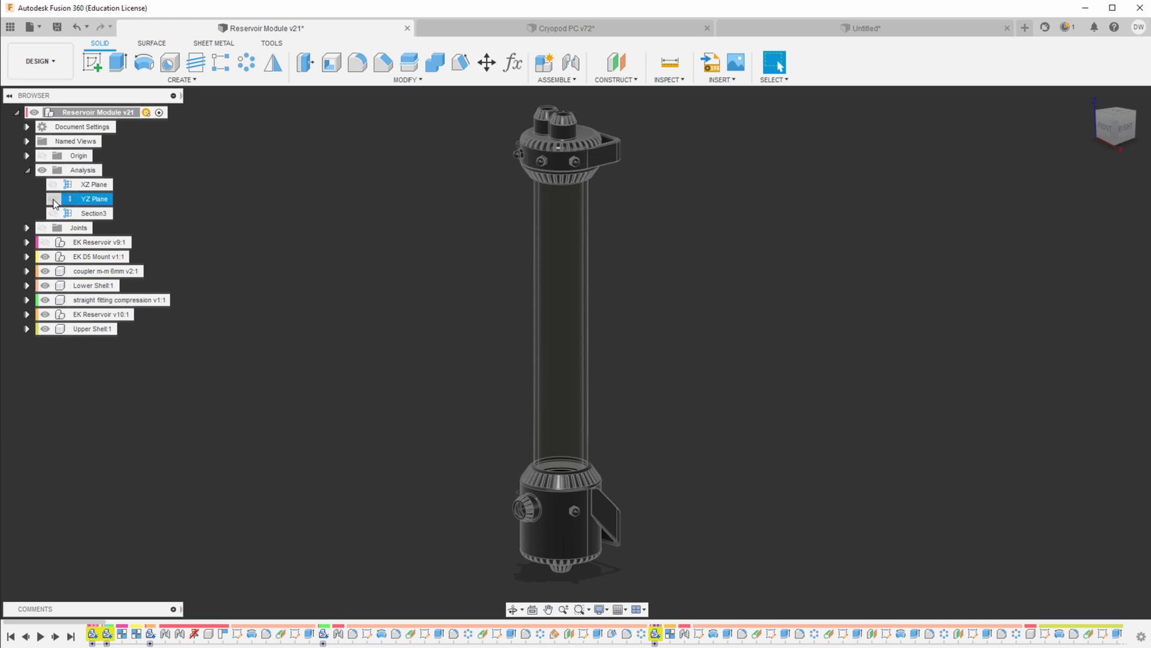
scroll(518, 171, up, 3)
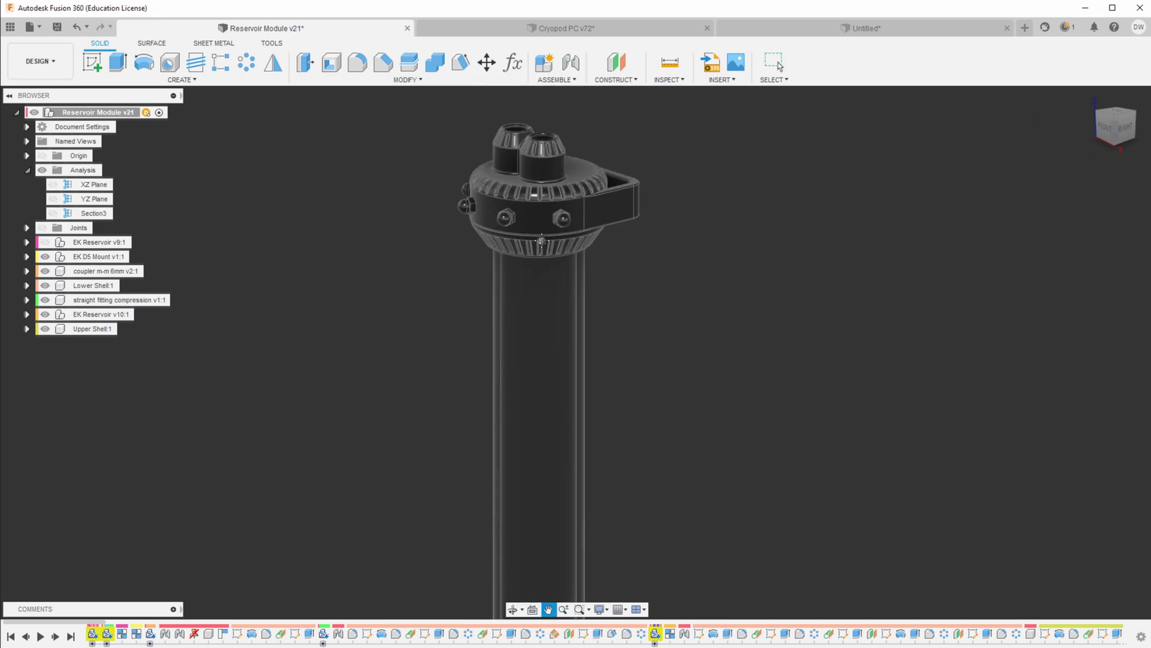
scroll(471, 183, up, 1)
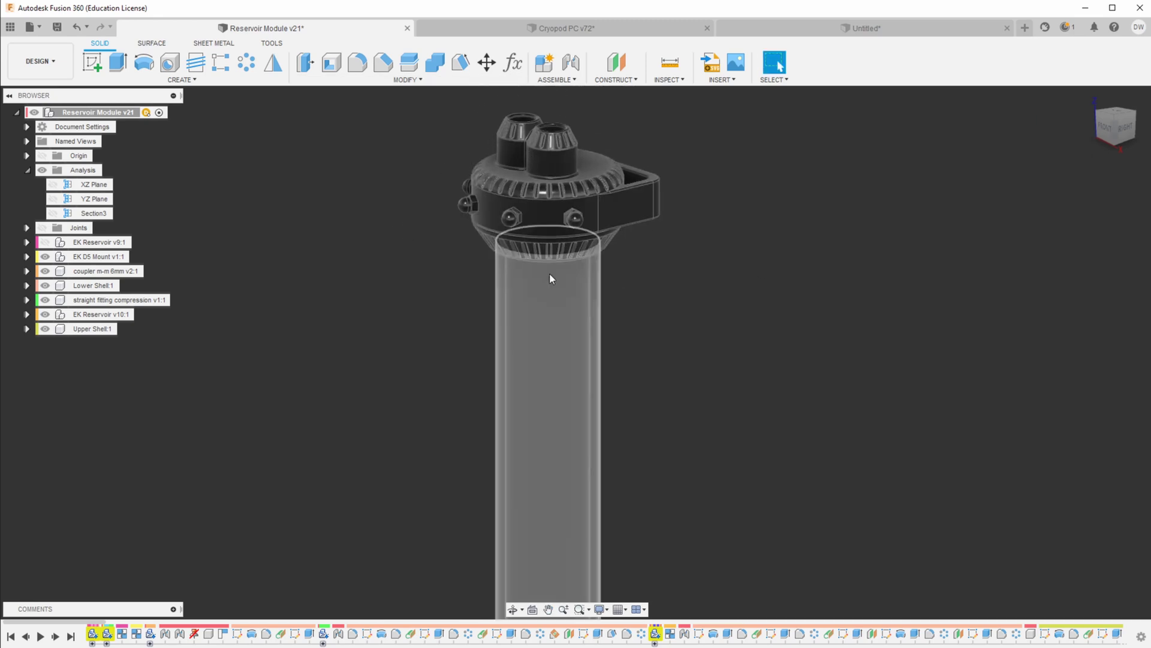
click(54, 200)
- Examine the sectioned threaded joint between the upper and lower parts of the shell around the reservoir cap
scroll(468, 191, up, 3)
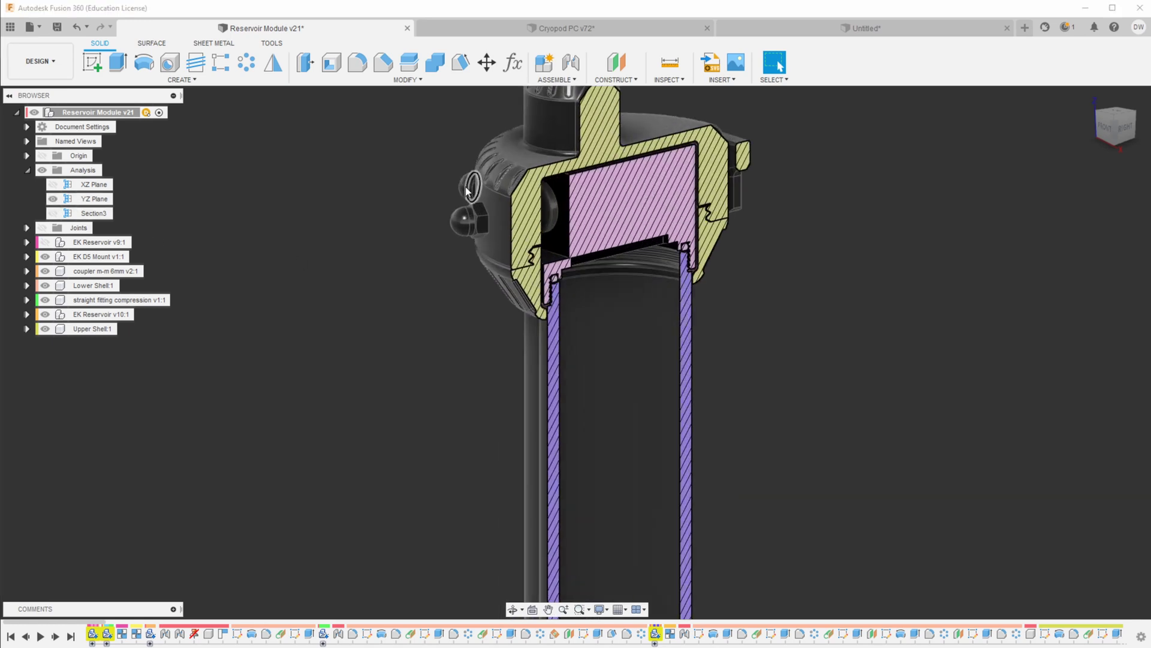
middle_drag(430, 354, 334, 339)
scroll(414, 300, up, 6)
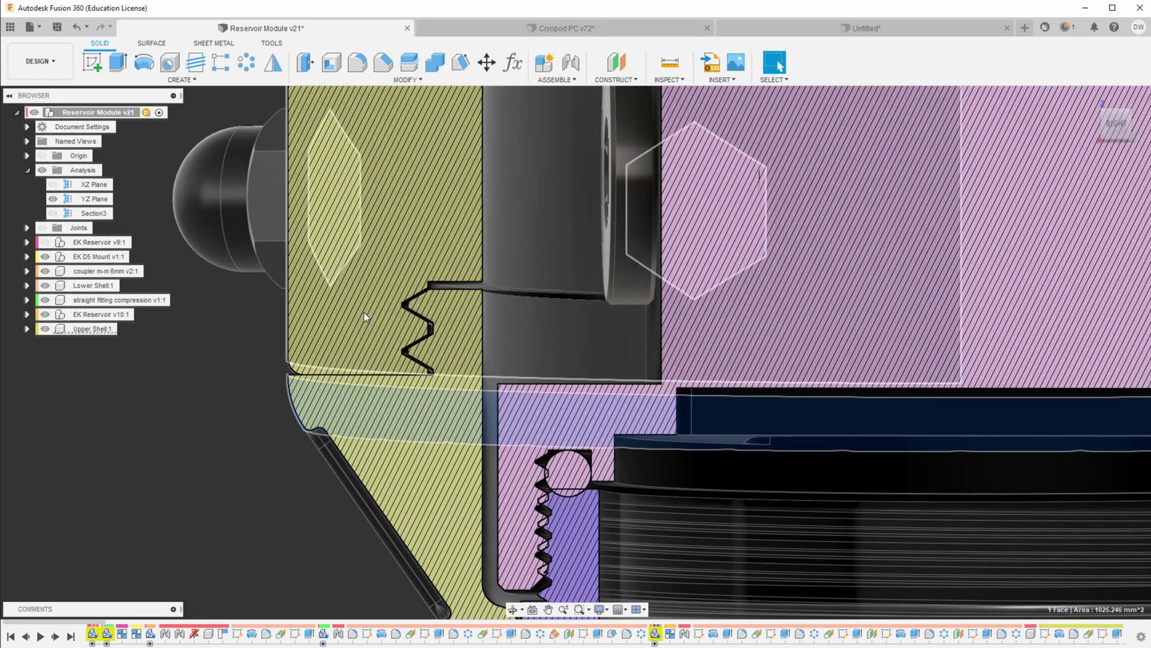
click(365, 311)
scroll(246, 408, down, 3)
click(250, 457)
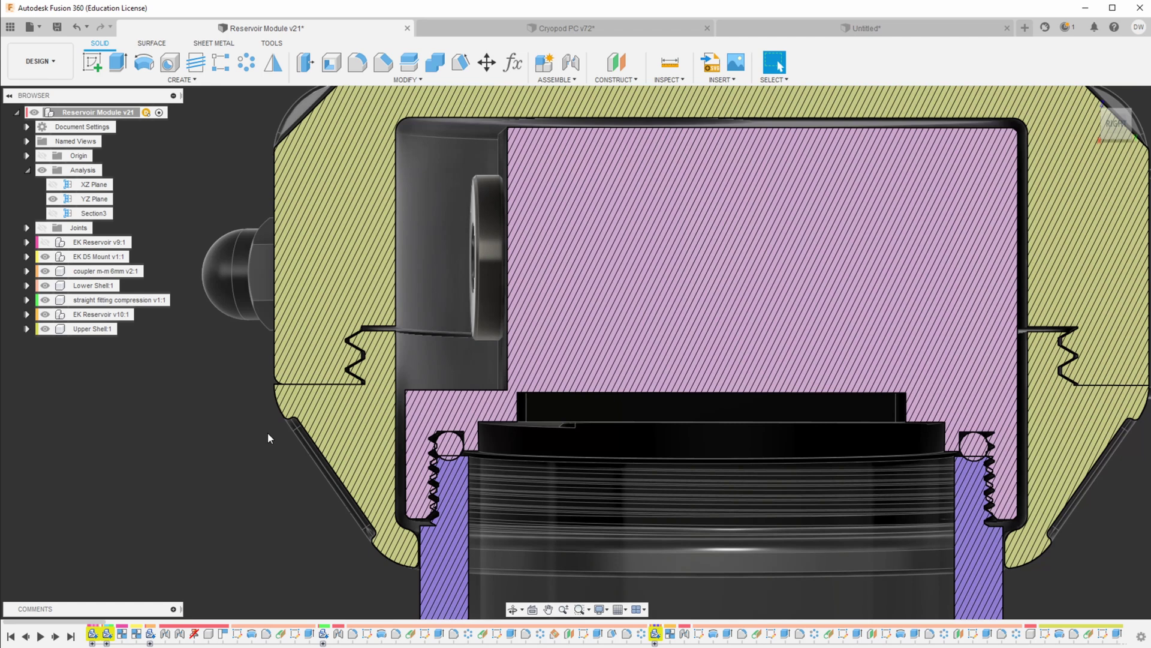
scroll(268, 439, up, 2)
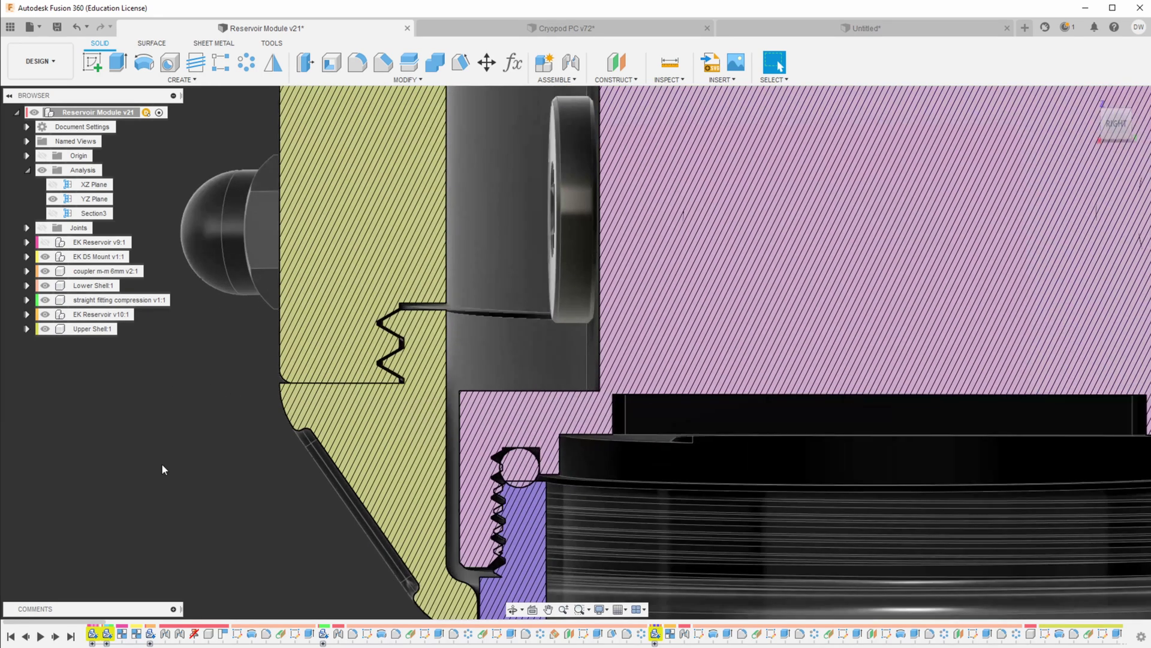
- Inspect the angled side face of the Lower Shell's bracket and the adjoining cylindrical wall from above and below
scroll(259, 406, up, 3)
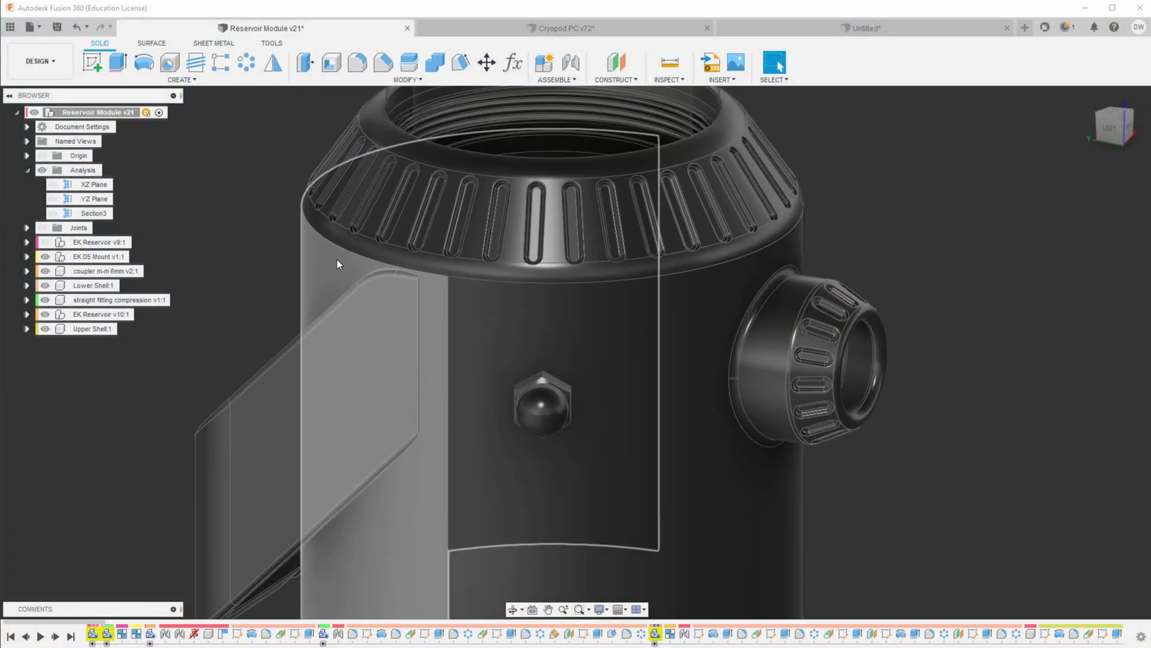
click(358, 361)
shift+middle_drag(358, 361, 271, 271)
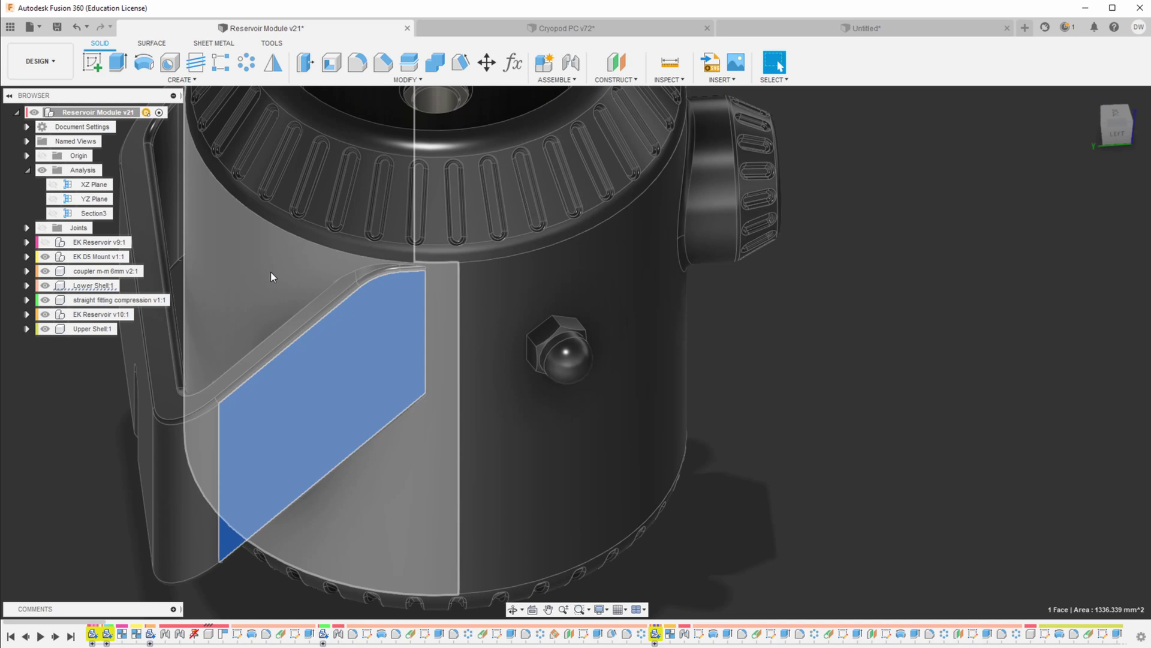
click(271, 271)
scroll(567, 370, down, 5)
shift+middle_drag(510, 337, 369, 315)
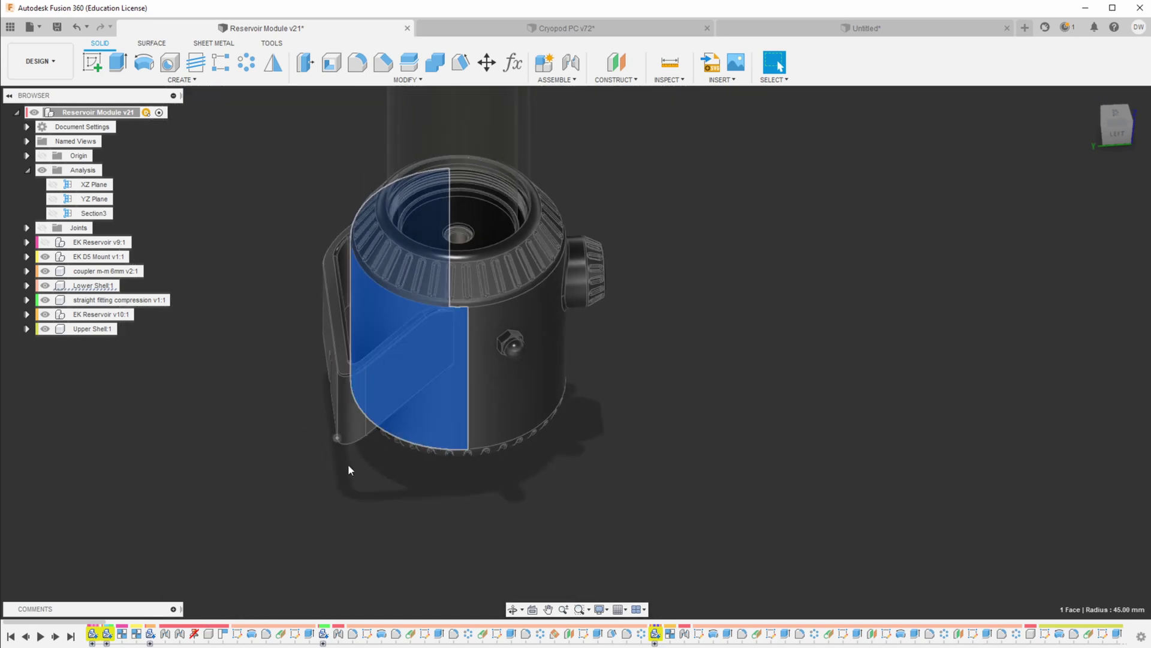
shift+middle_drag(349, 466, 396, 484)
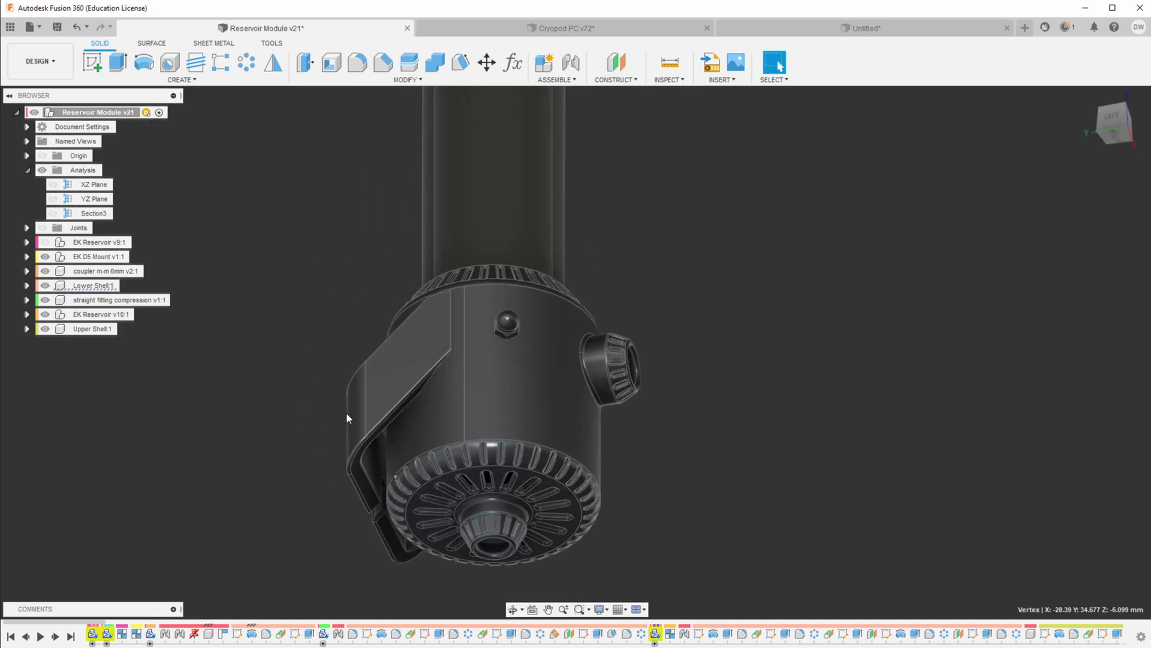
click(384, 391)
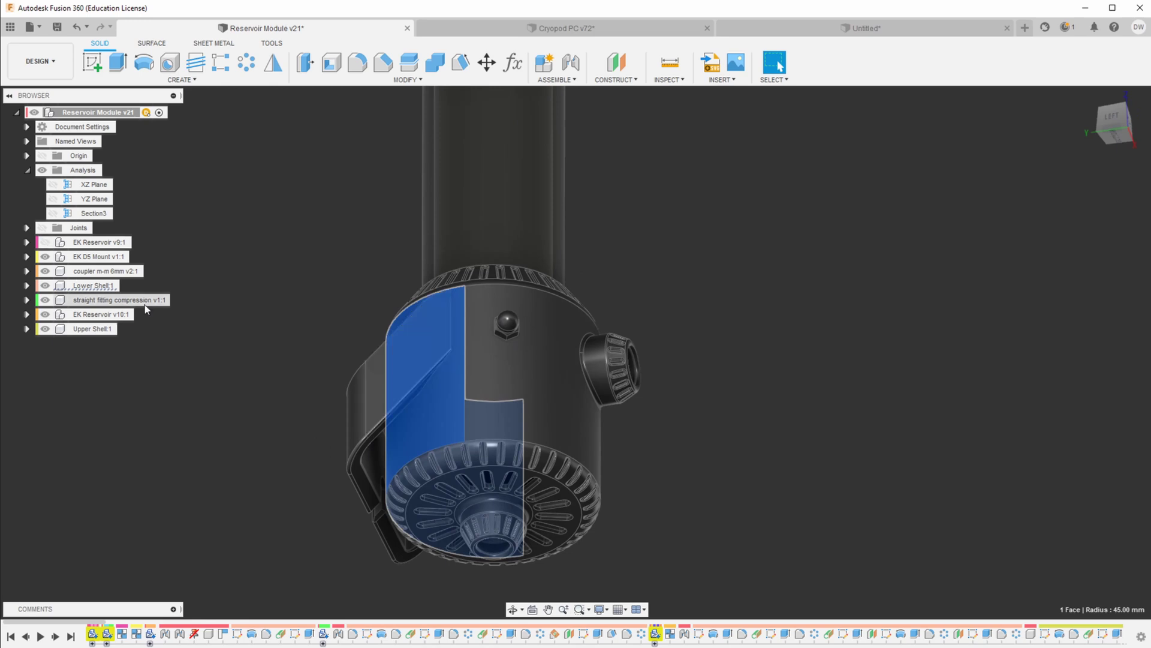
click(373, 346)
shift+middle_drag(373, 345, 320, 429)
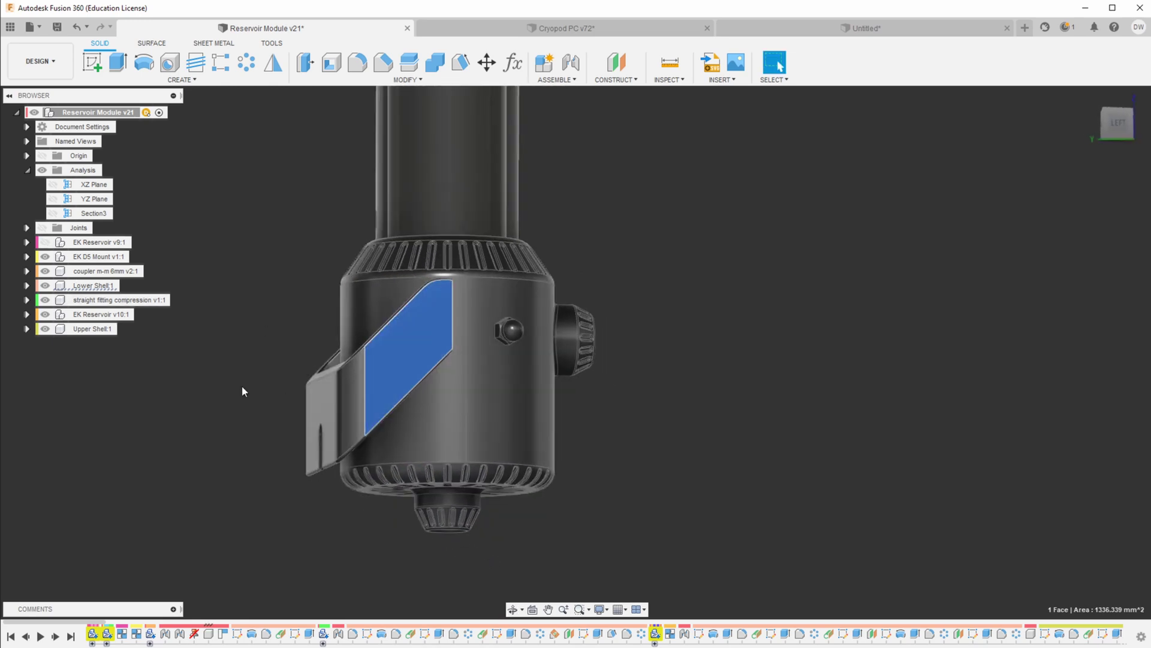
shift+middle_drag(244, 391, 249, 433)
scroll(372, 519, down, 2)
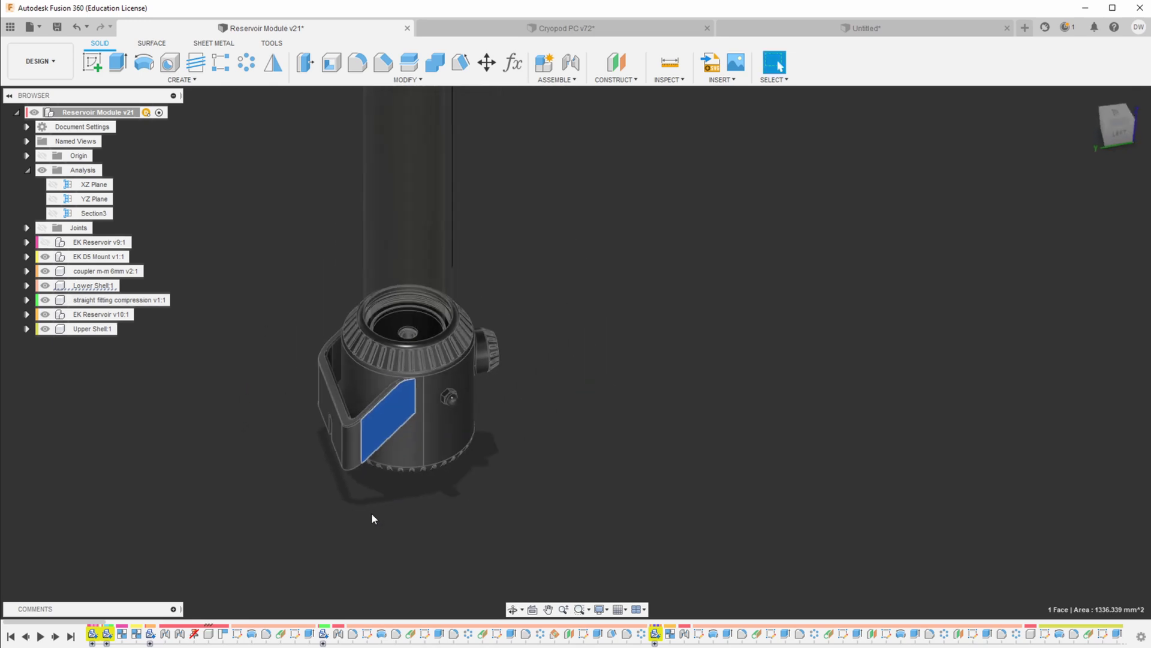
- Examine the bracket's outer front face and its junction with the Lower Shell's cylinder, clear the selection, and view the module from below
scroll(399, 252, up, 4)
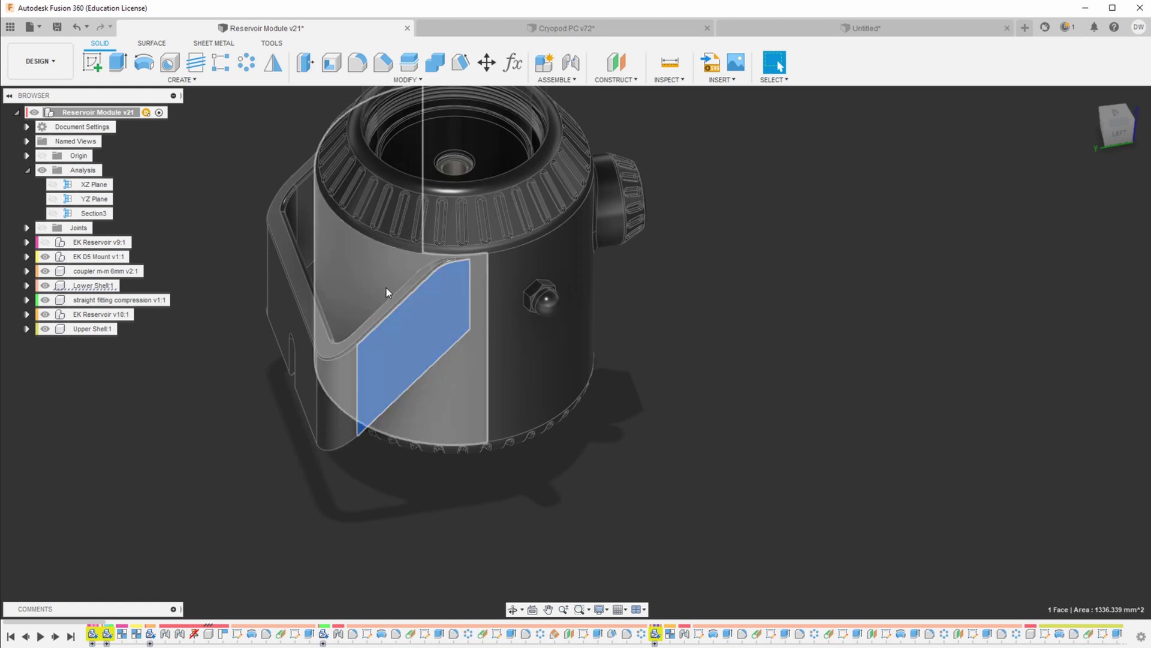
shift+middle_drag(386, 290, 259, 391)
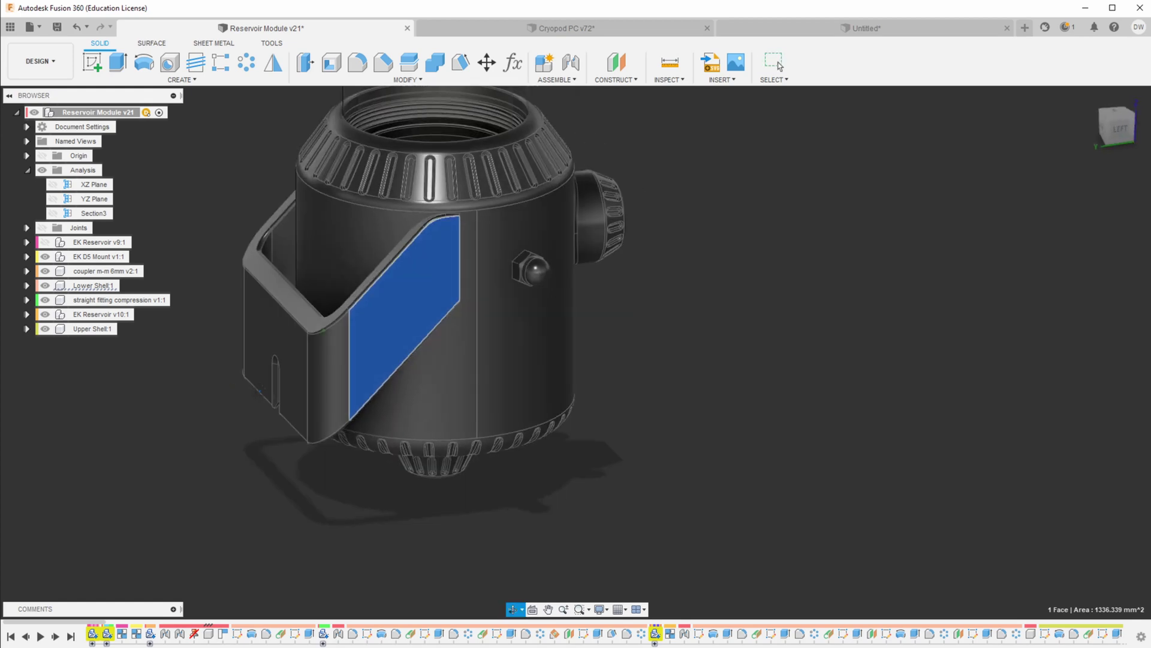
click(267, 341)
shift+middle_drag(268, 341, 185, 452)
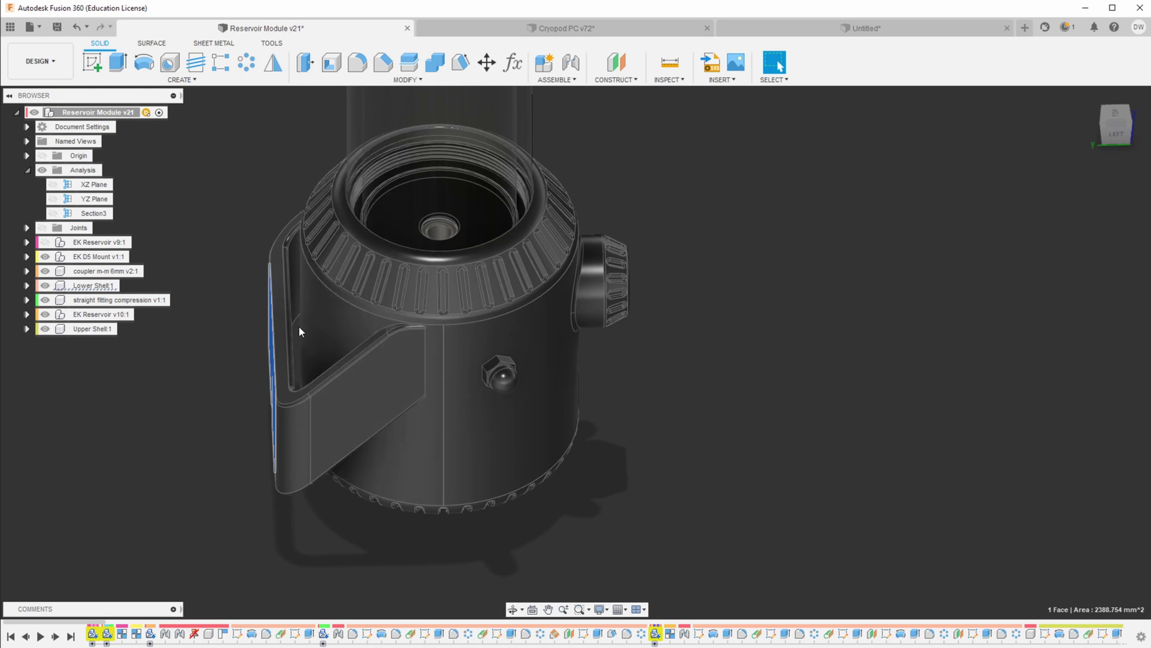
shift+middle_drag(159, 433, 170, 380)
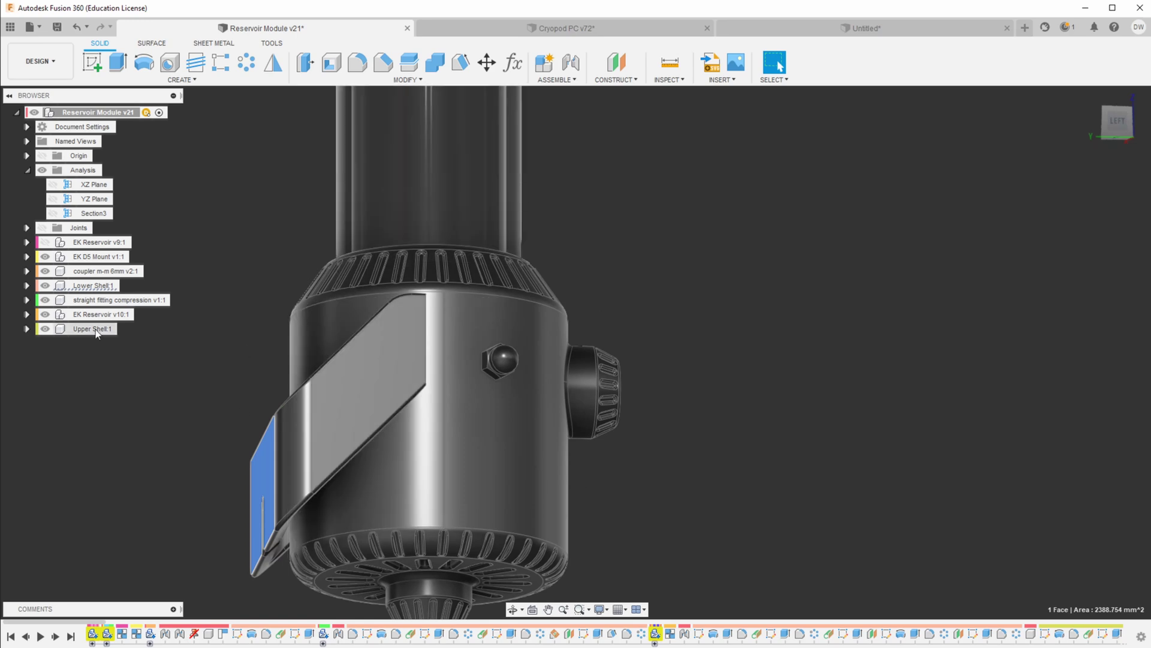
shift+middle_drag(234, 414, 233, 456)
click(326, 415)
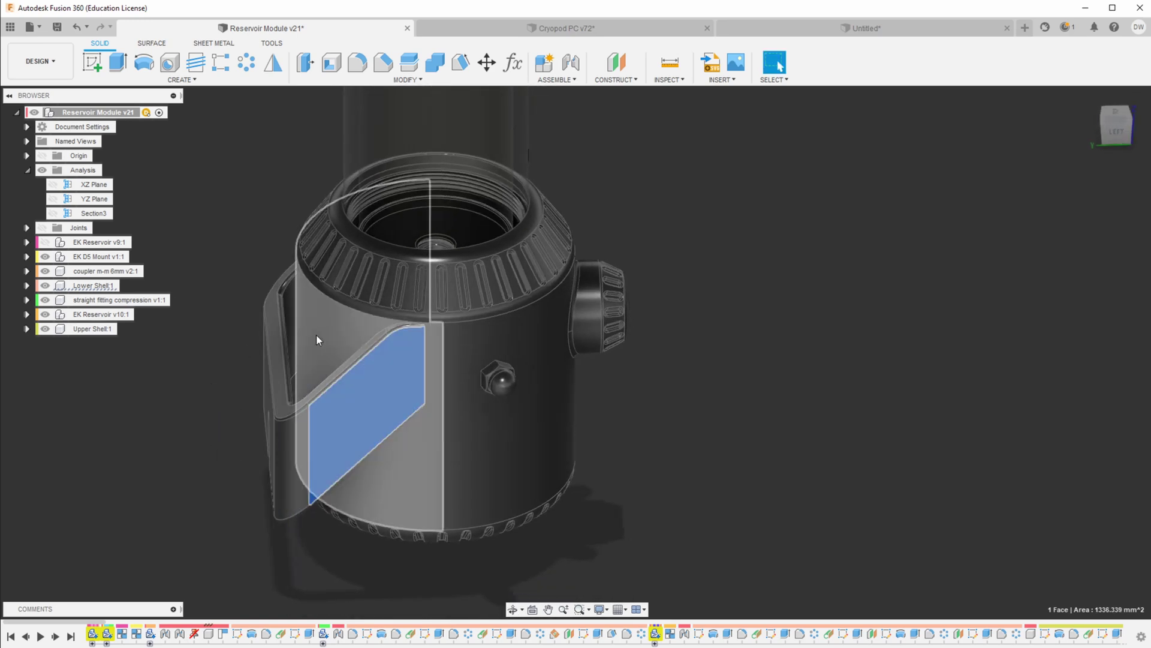
click(298, 336)
click(259, 416)
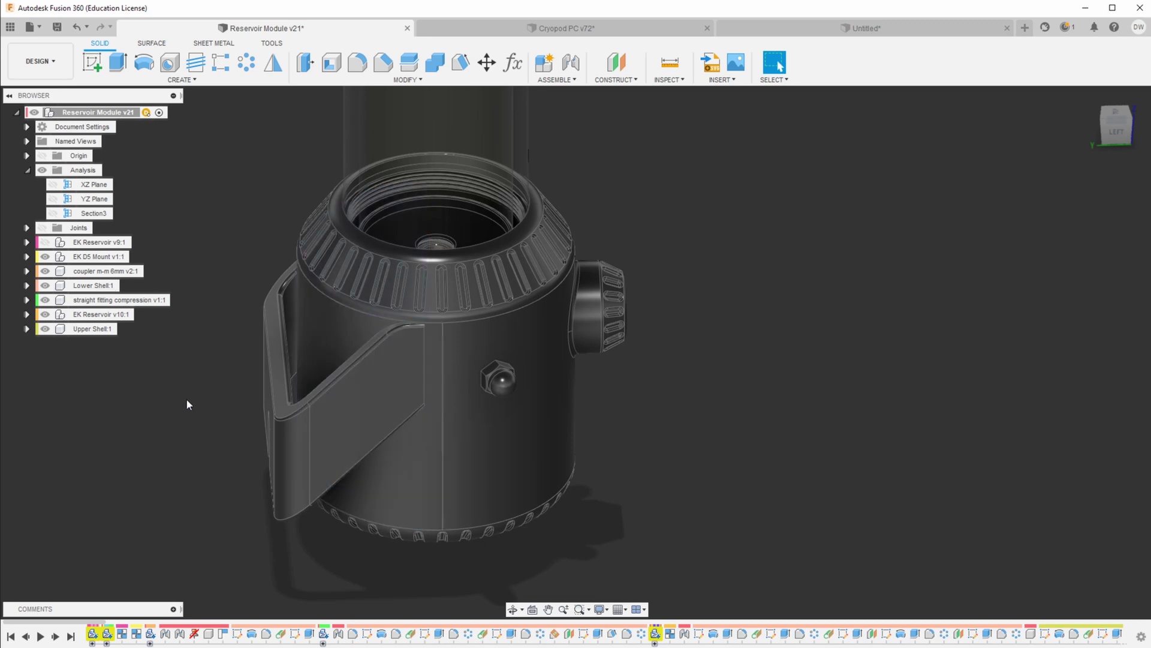
scroll(186, 414, down, 3)
scroll(229, 432, up, 5)
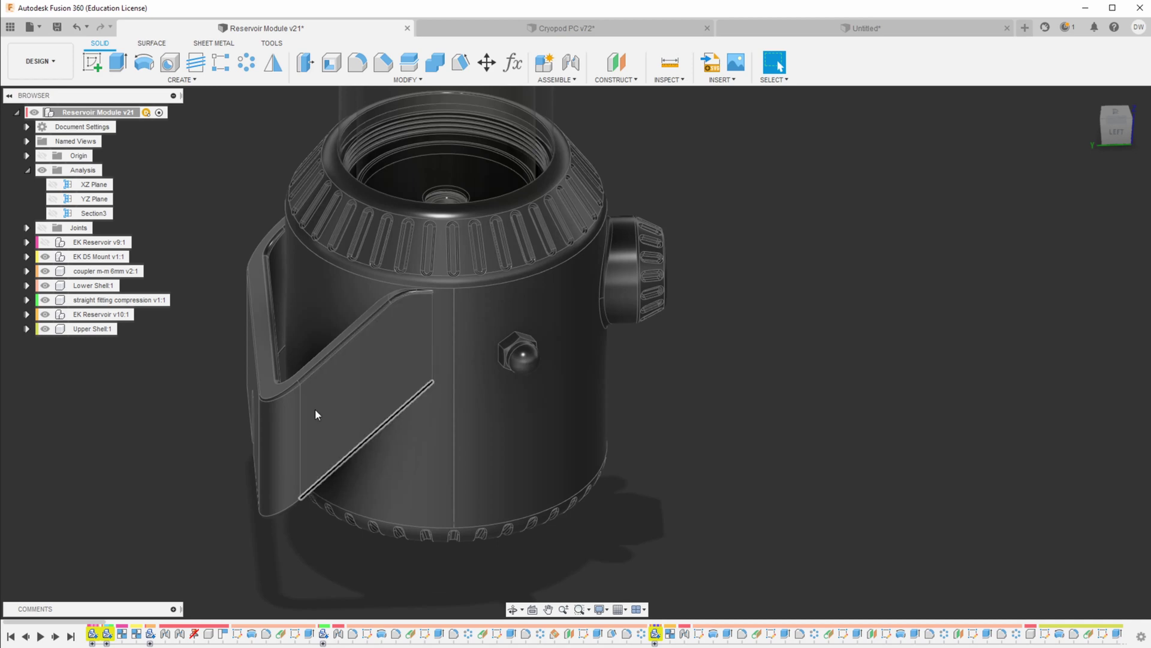
scroll(204, 408, down, 3)
shift+middle_drag(173, 468, 134, 424)
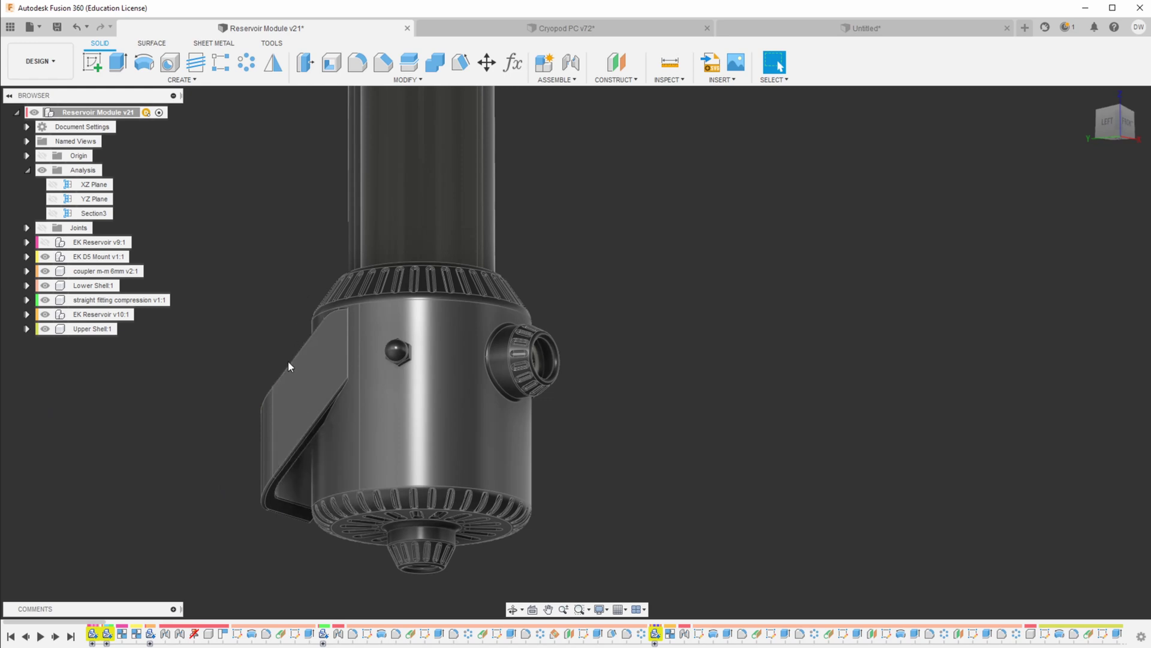